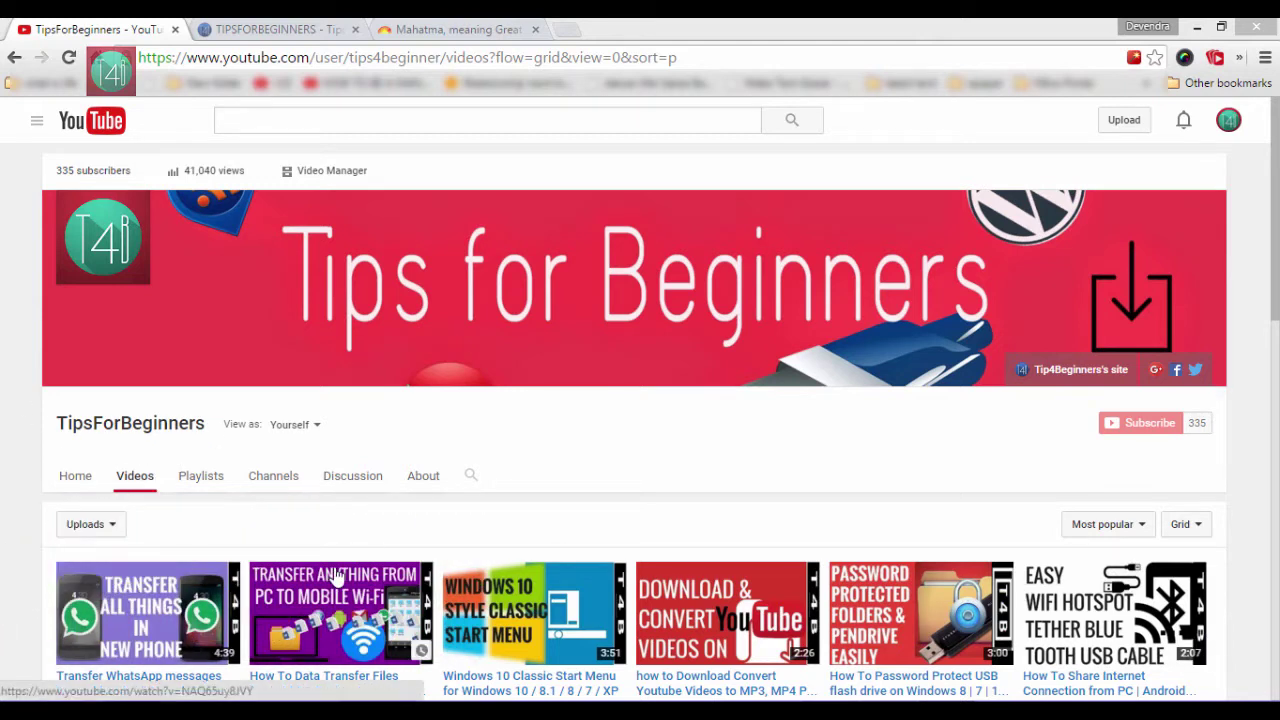
Step: Glance over the YouTube channel's videos, then scroll through the tipsforbeginners.net blog's recent posts
left_click(1275, 427)
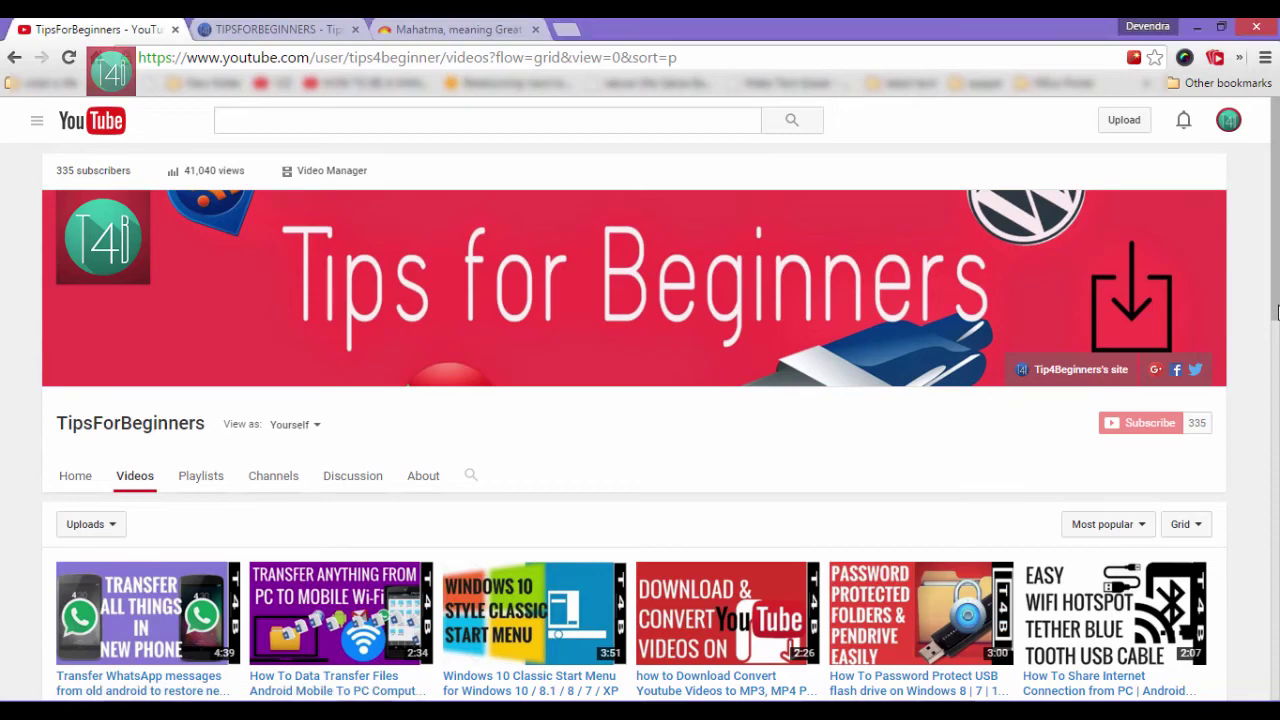
left_click_drag(1275, 427, 1276, 470)
scroll(474, 258, "up", 5)
left_click(310, 29)
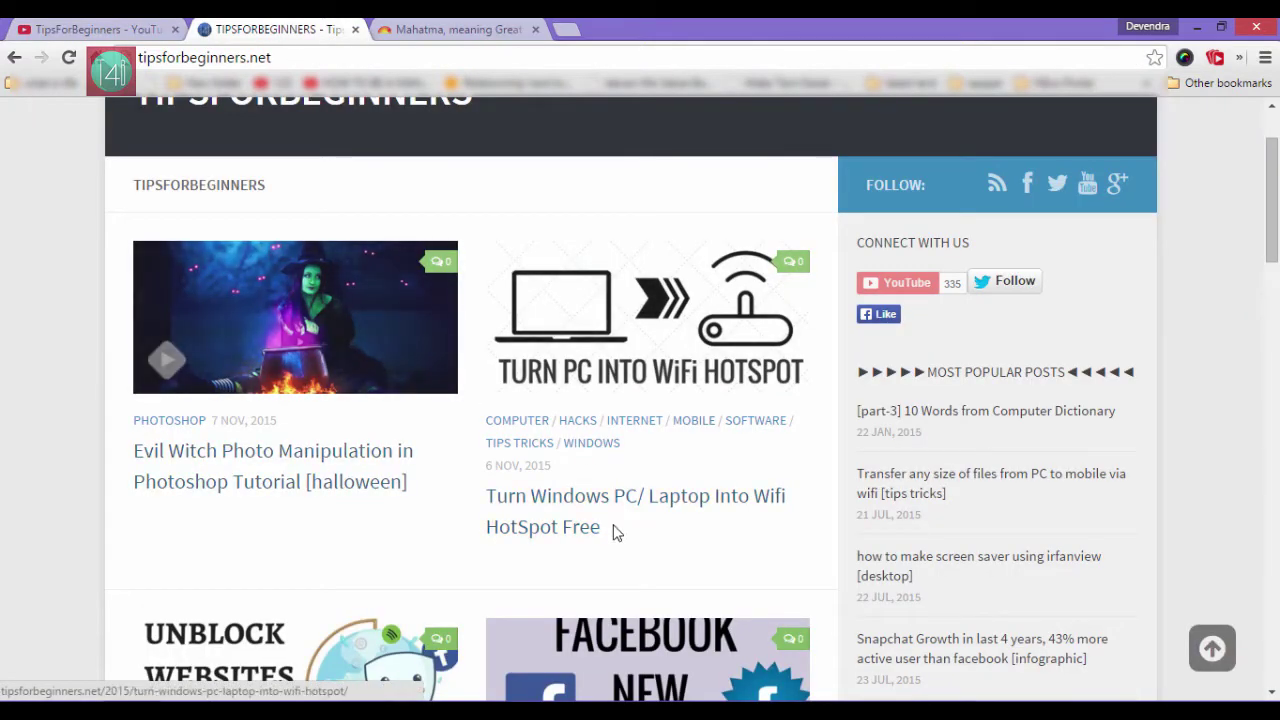
scroll(358, 561, "down", 2)
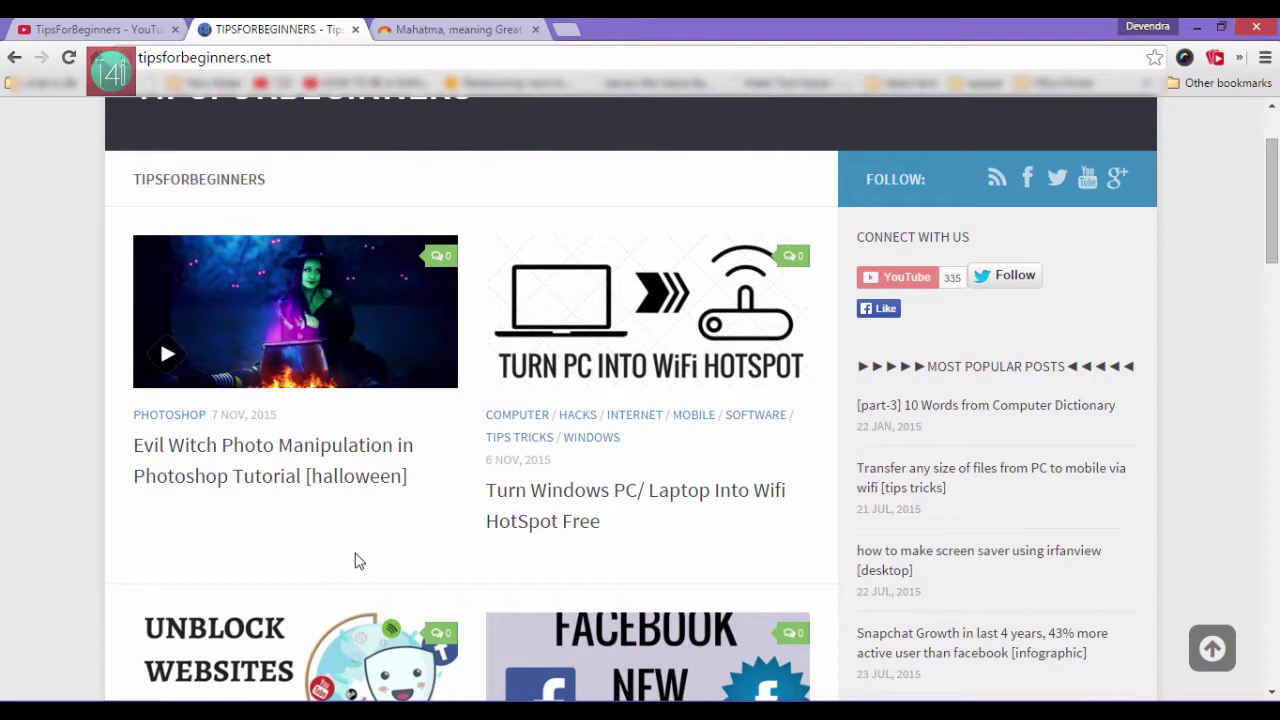
scroll(358, 561, "down", 8)
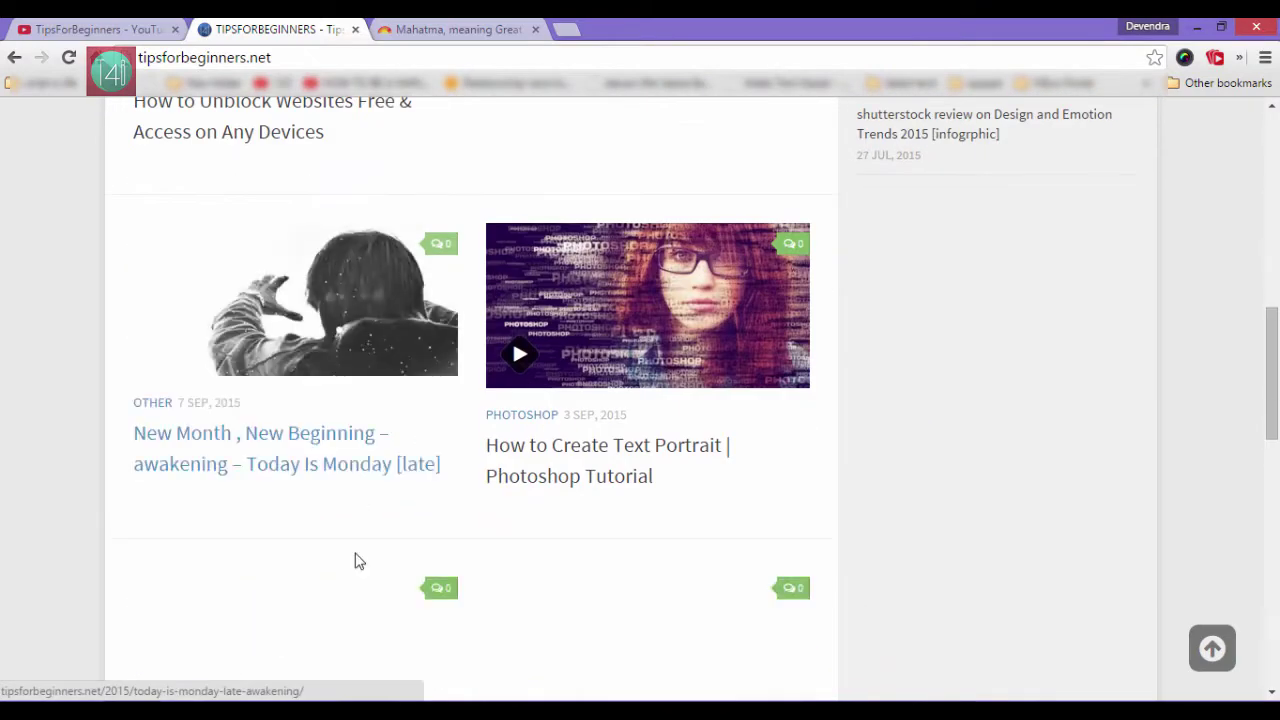
scroll(358, 561, "up", 10)
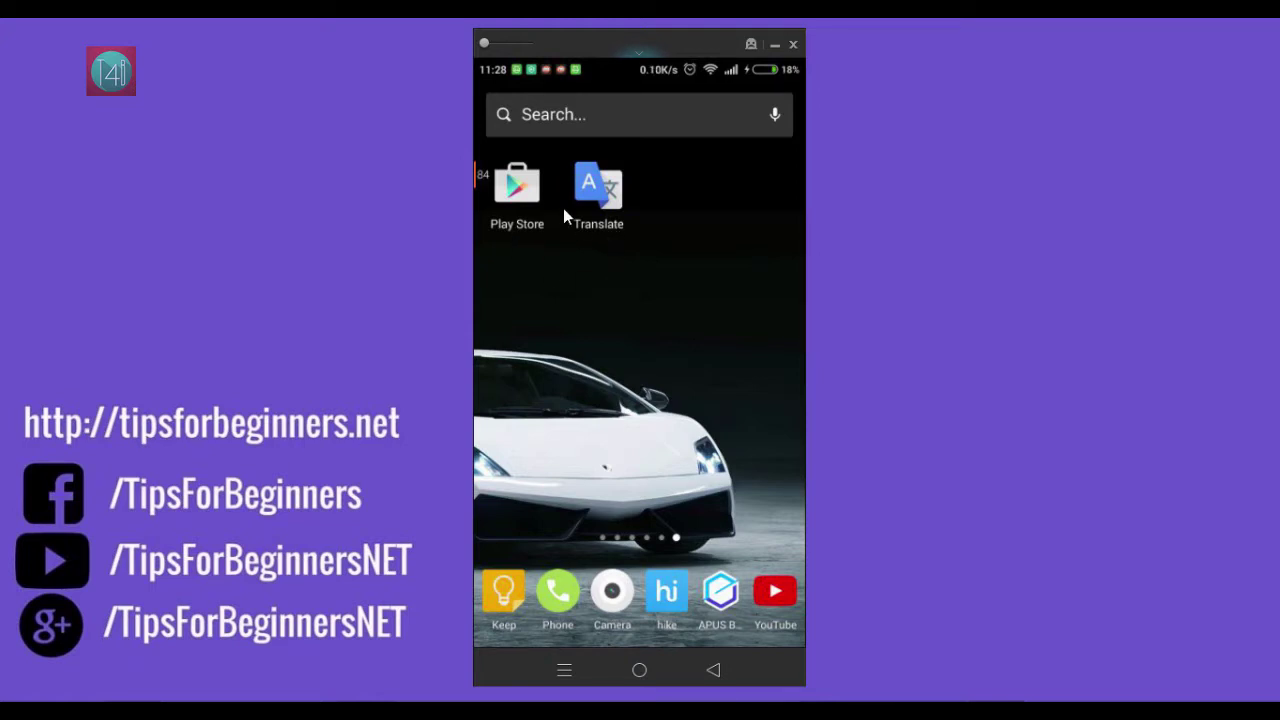
Step: Search Play Store for 'Google translate' and install its update, accepting the permissions
left_click(517, 190)
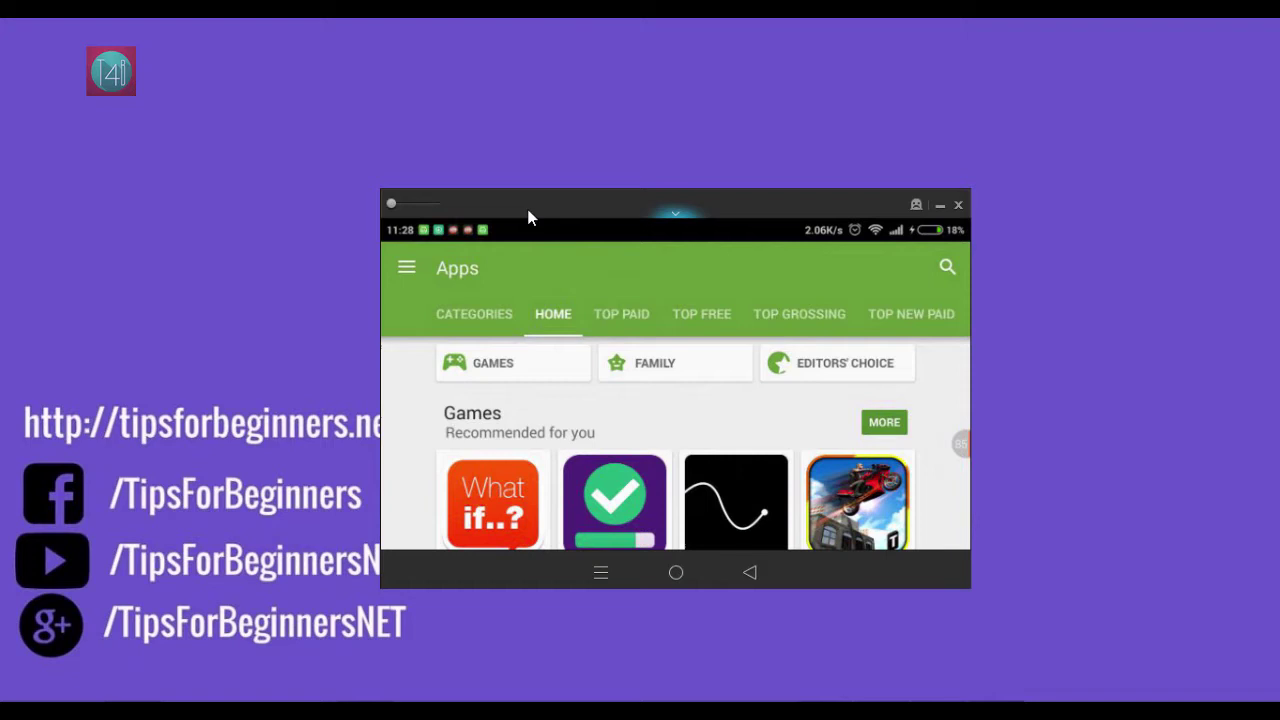
left_click(947, 268)
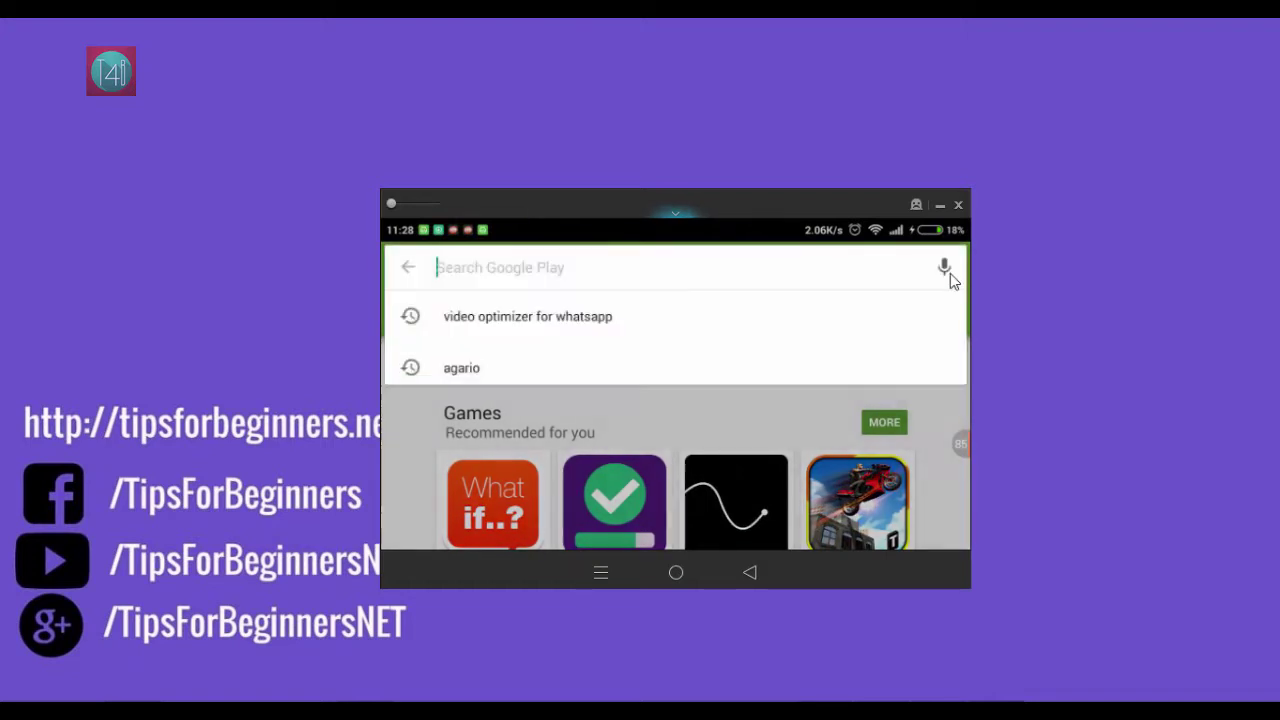
type("Google translate")
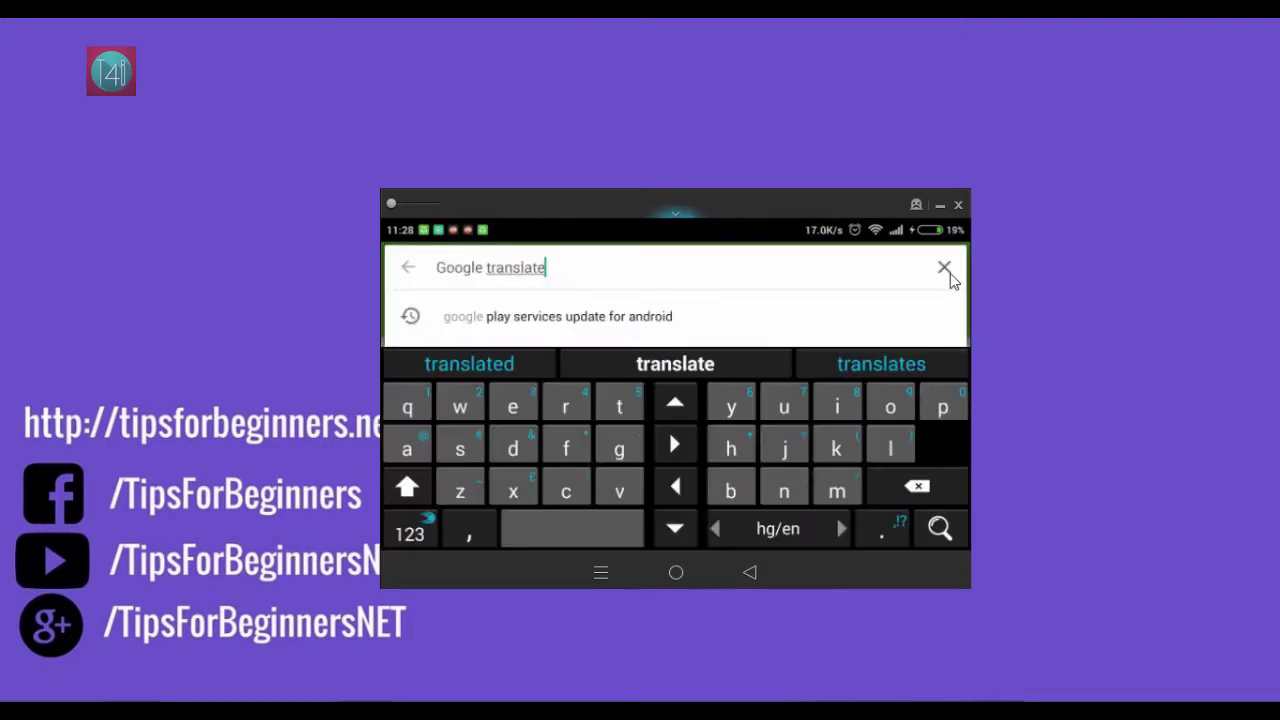
key("Return")
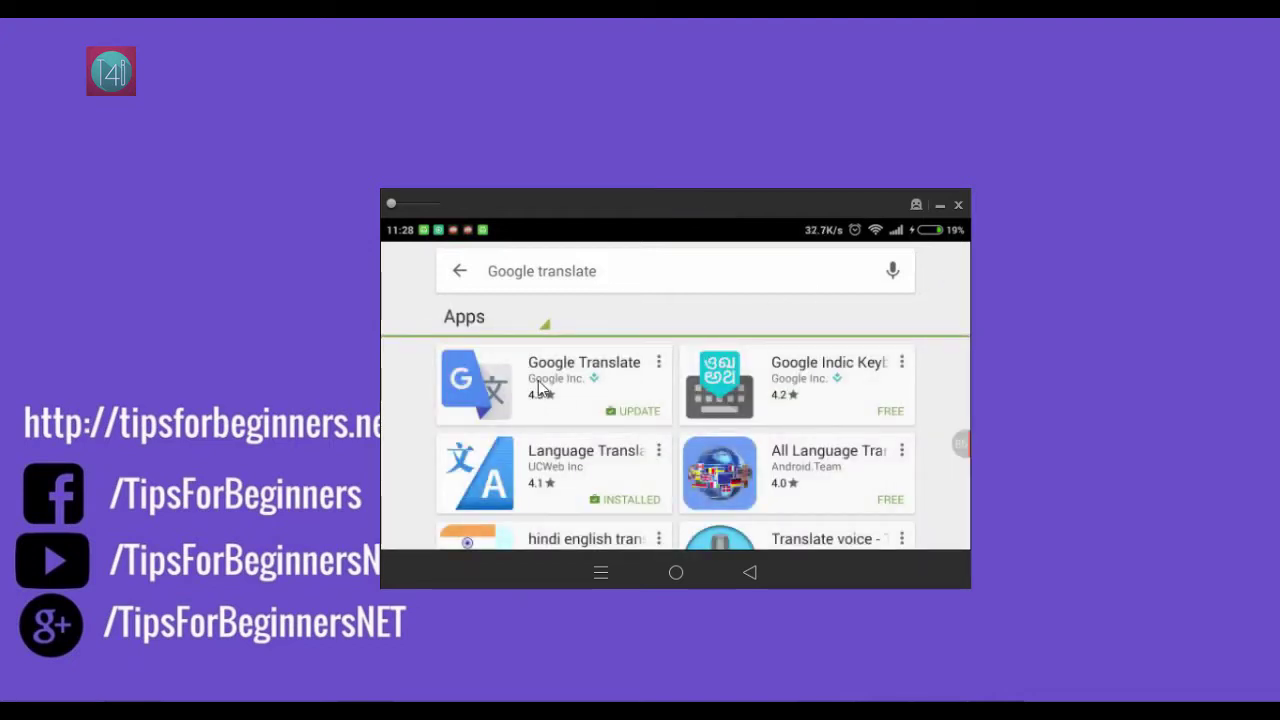
left_click(540, 388)
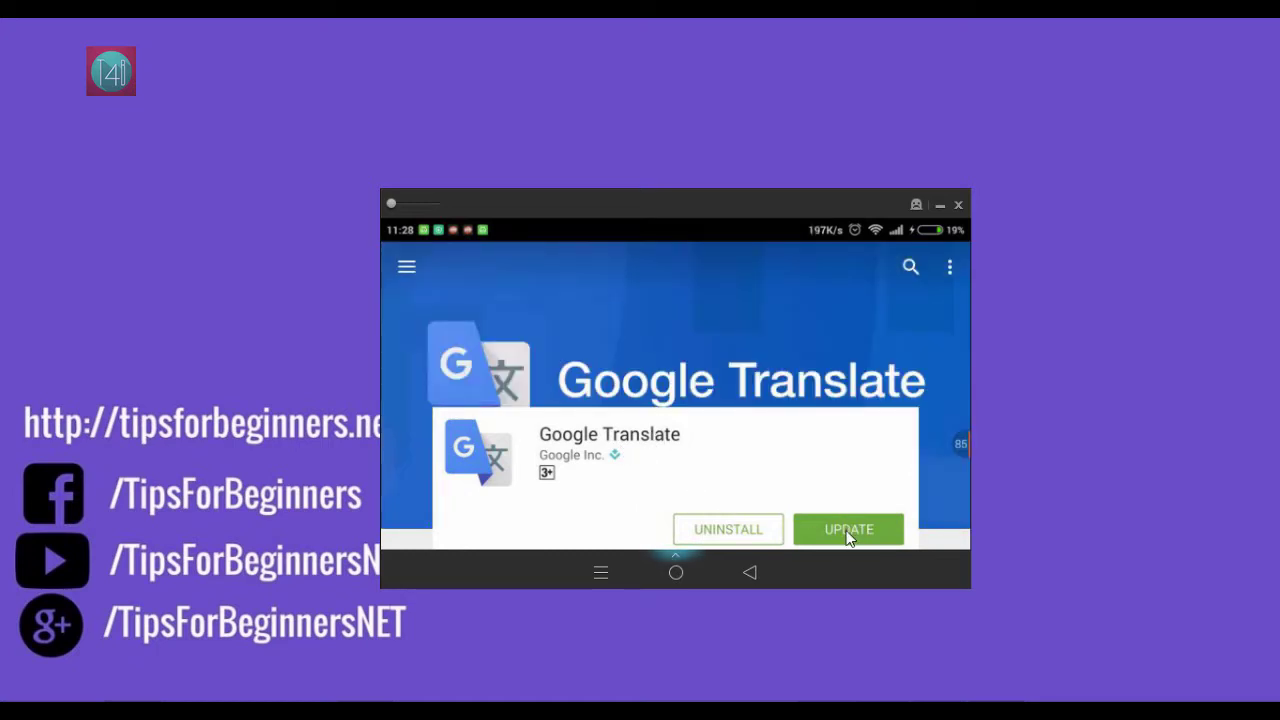
left_click(847, 531)
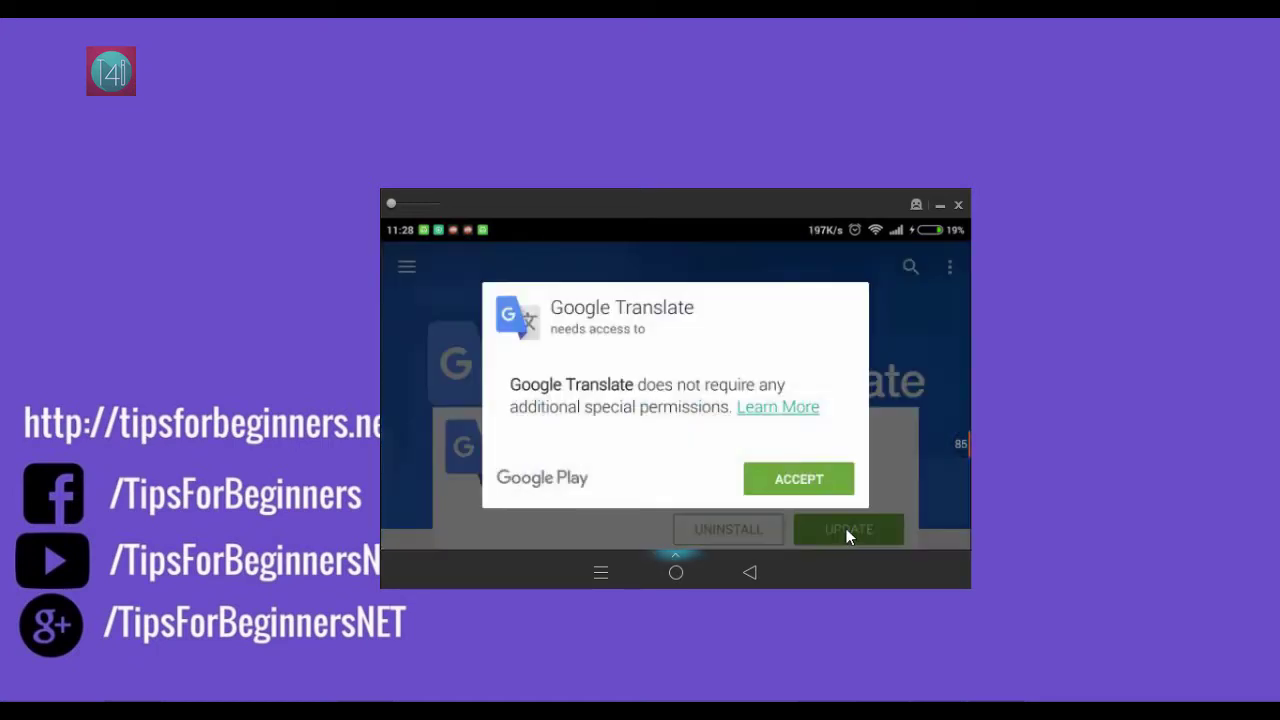
left_click(782, 479)
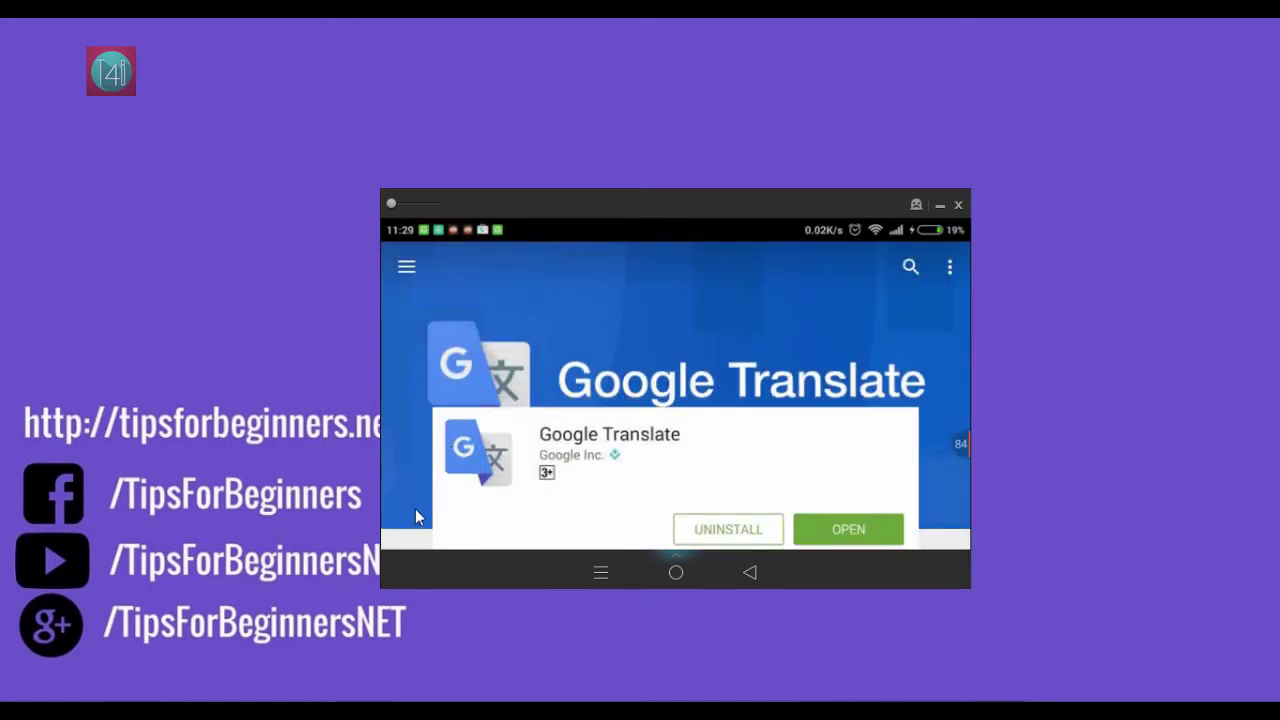
Step: Launch Google Translate and translate 'Aap kaise hai' (आप कैसे है) into English as 'How do you'
left_click(840, 538)
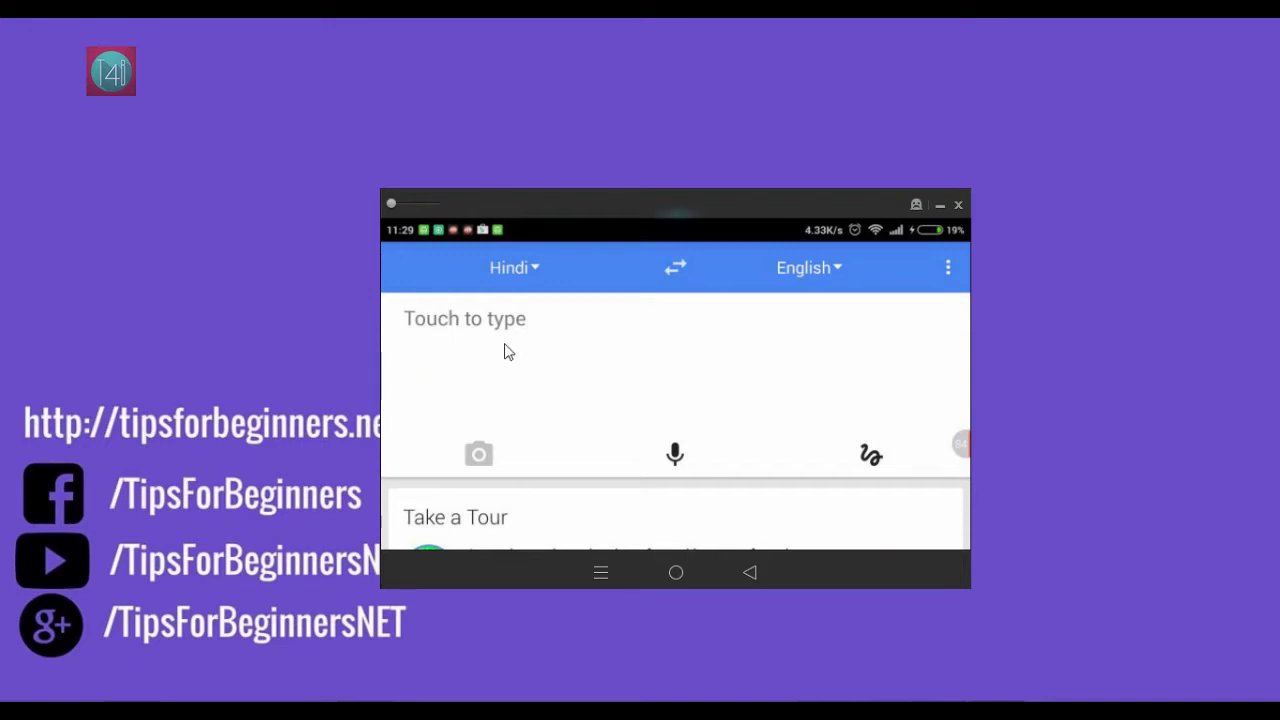
left_click(523, 318)
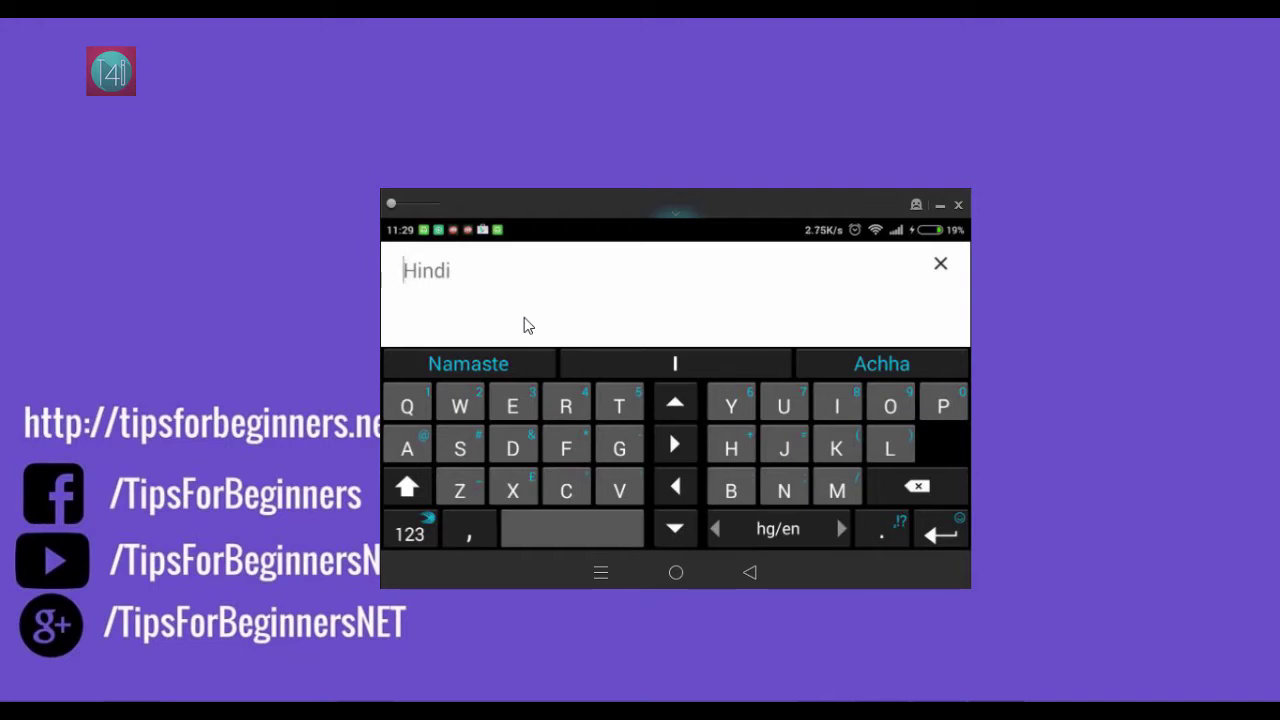
type("Aap kaise hai")
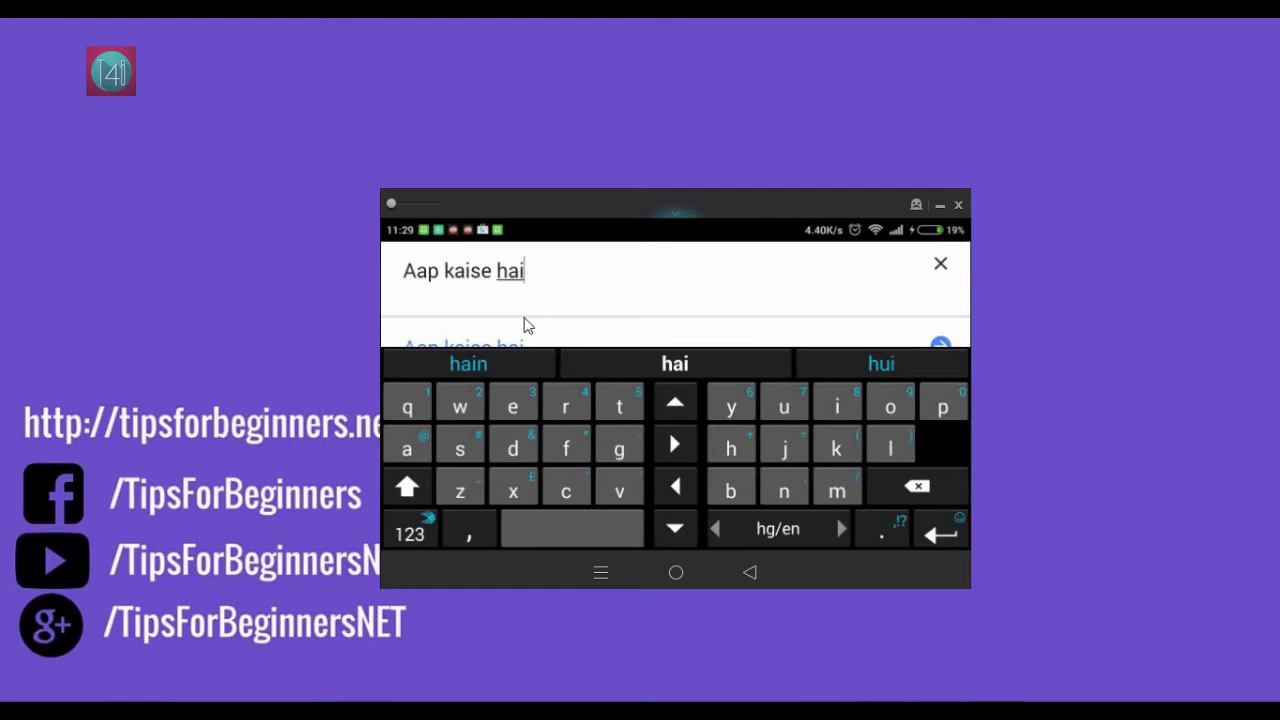
left_click(524, 325)
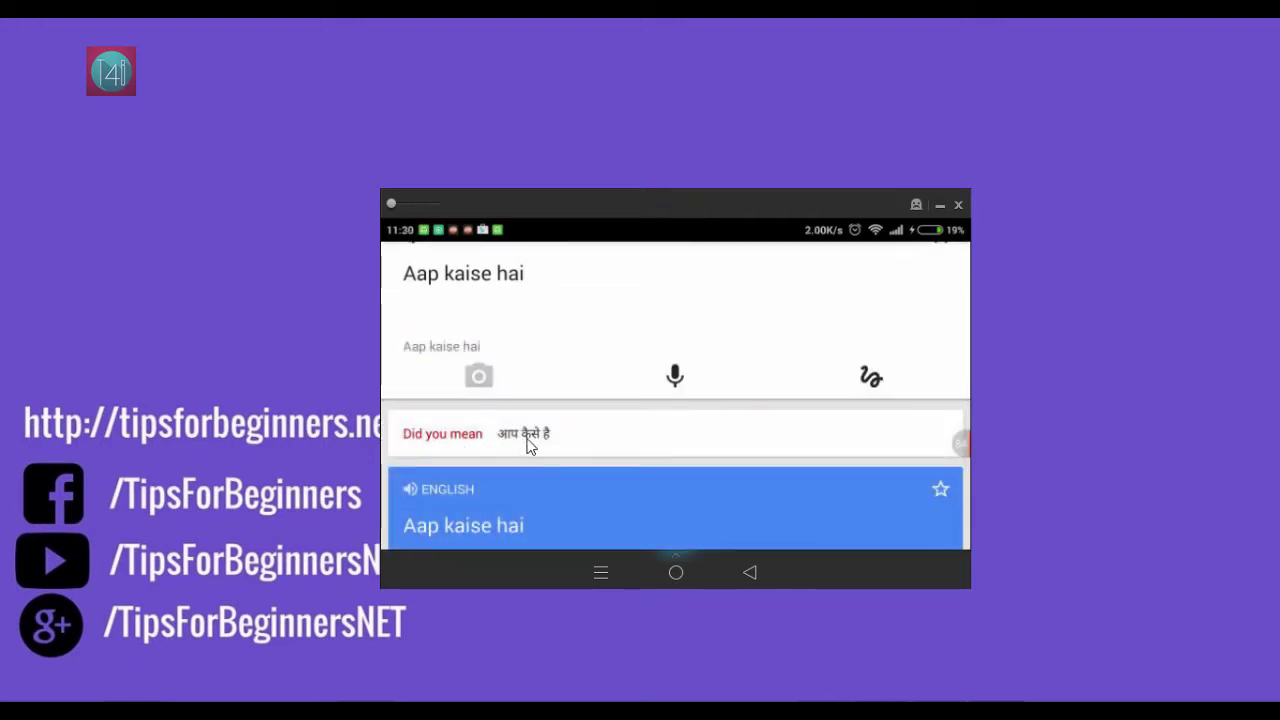
left_click(527, 438)
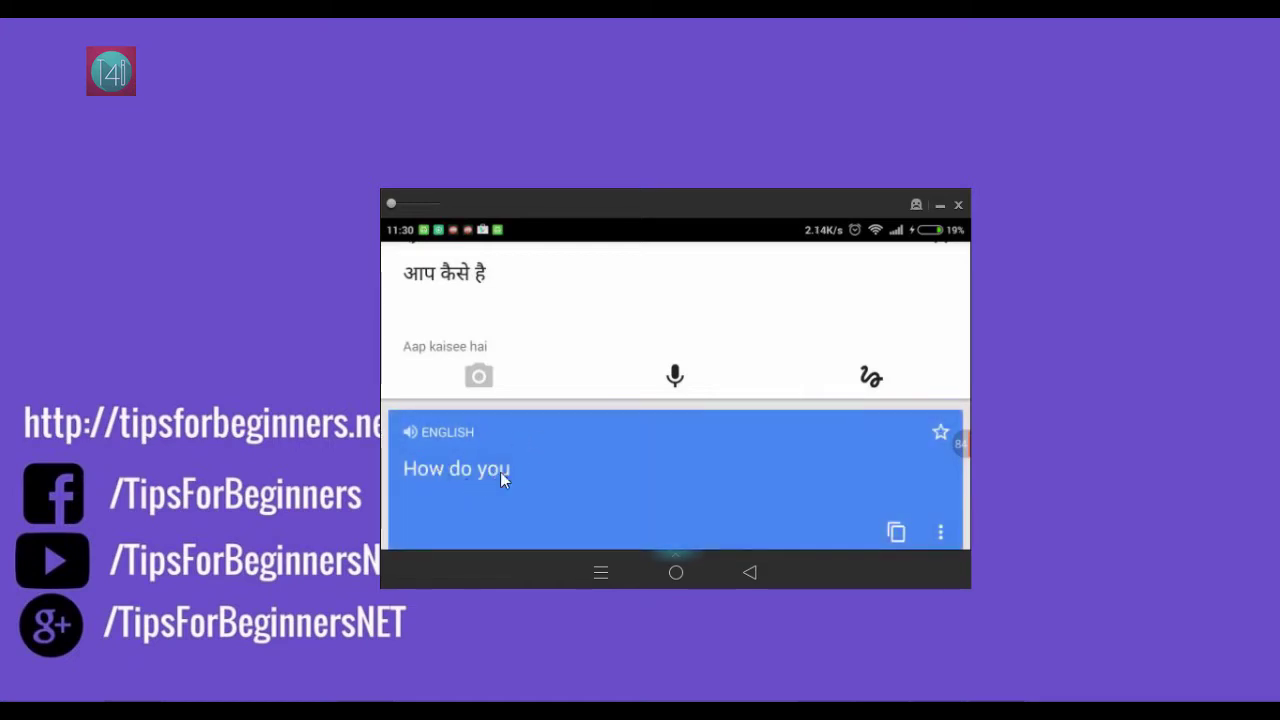
left_click(508, 276)
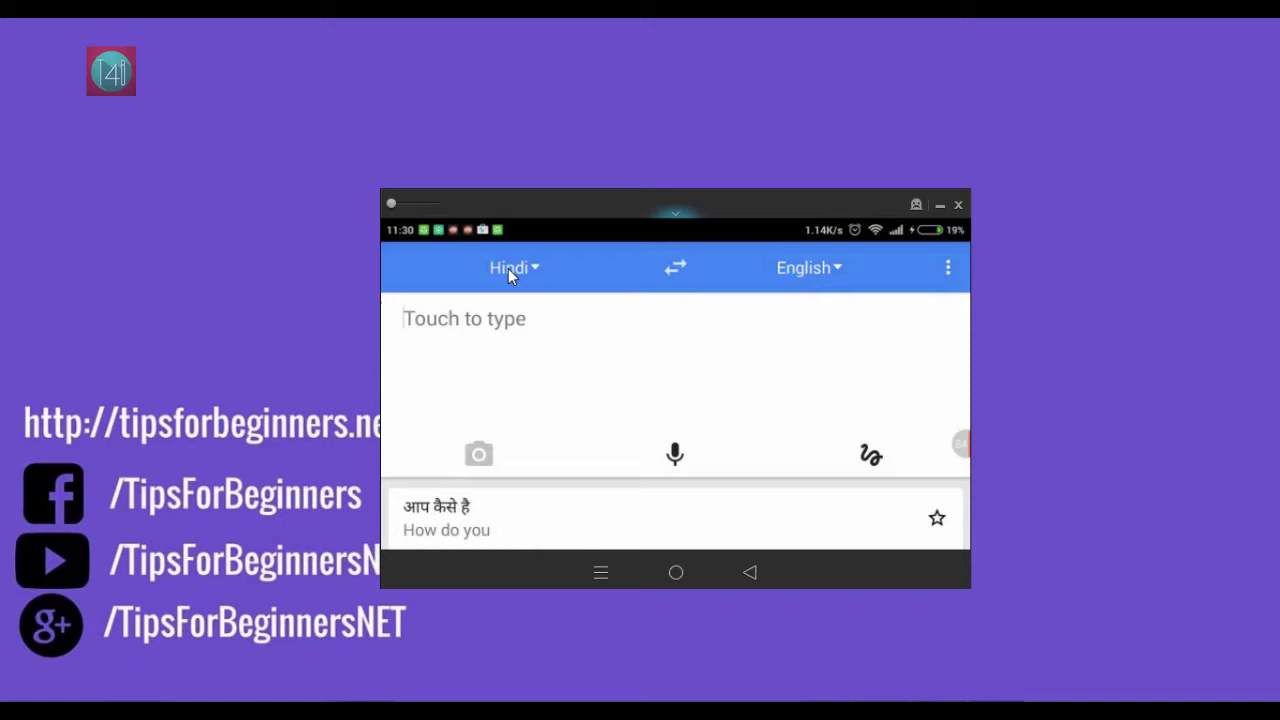
Step: Swap to English→Hindi, translate 'How are you' into 'आप कैसे है', then clear the input
left_click(674, 268)
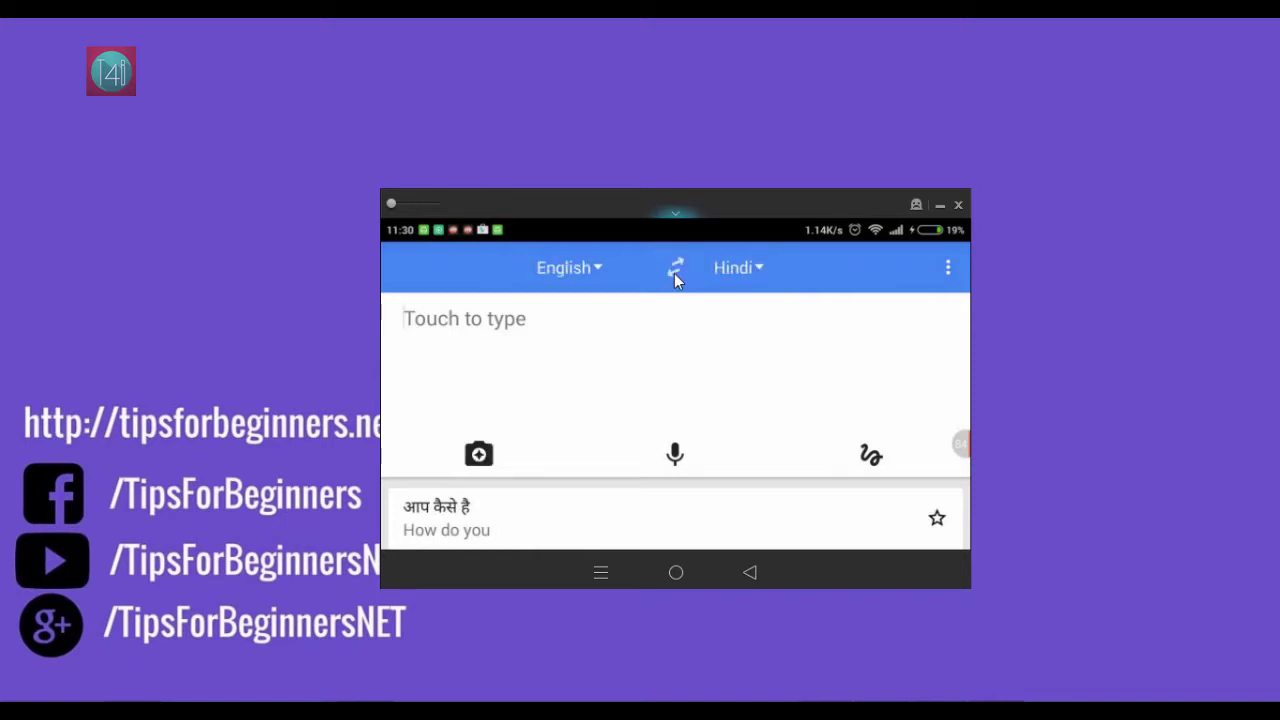
left_click(528, 316)
type("How are you")
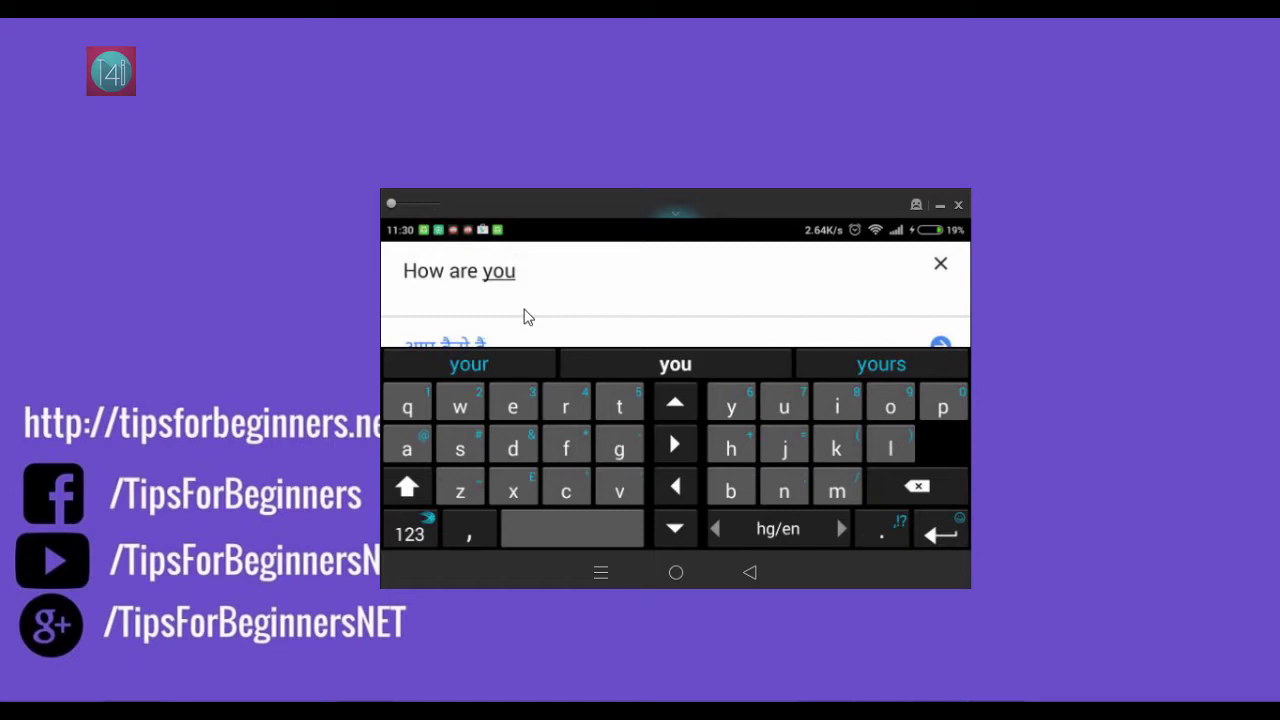
left_click(749, 574)
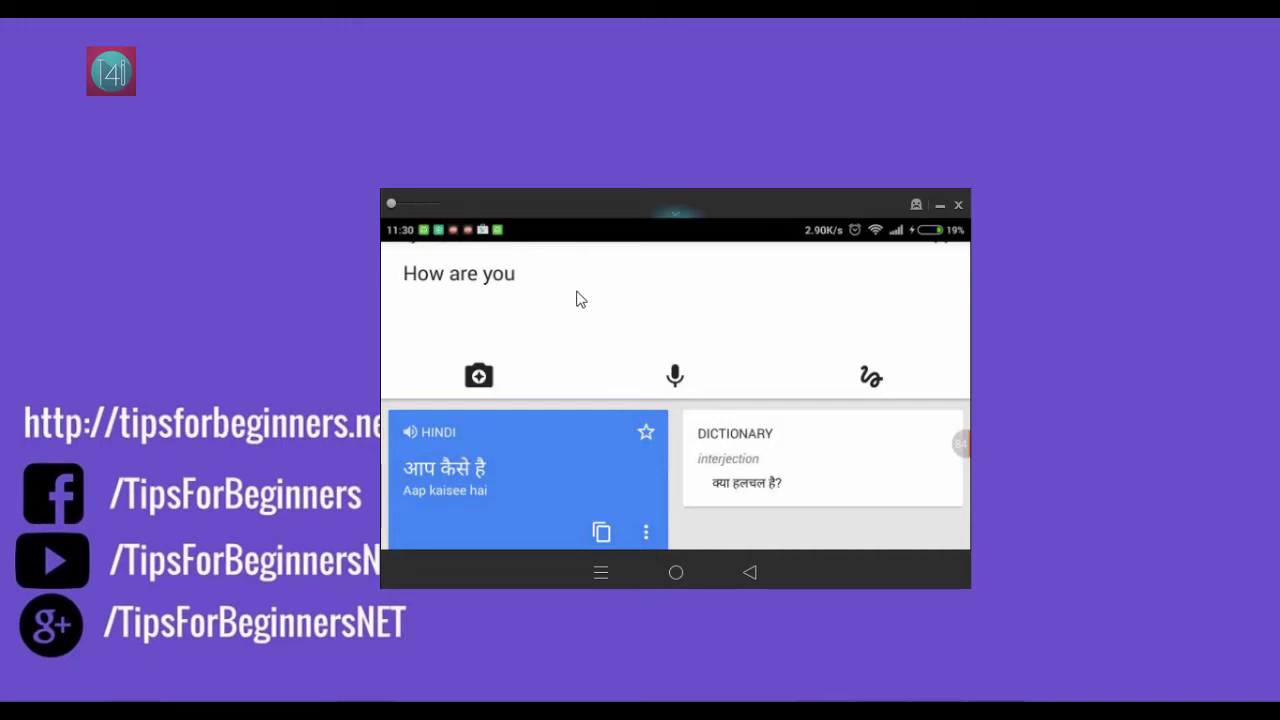
scroll(580, 298, "up", 2)
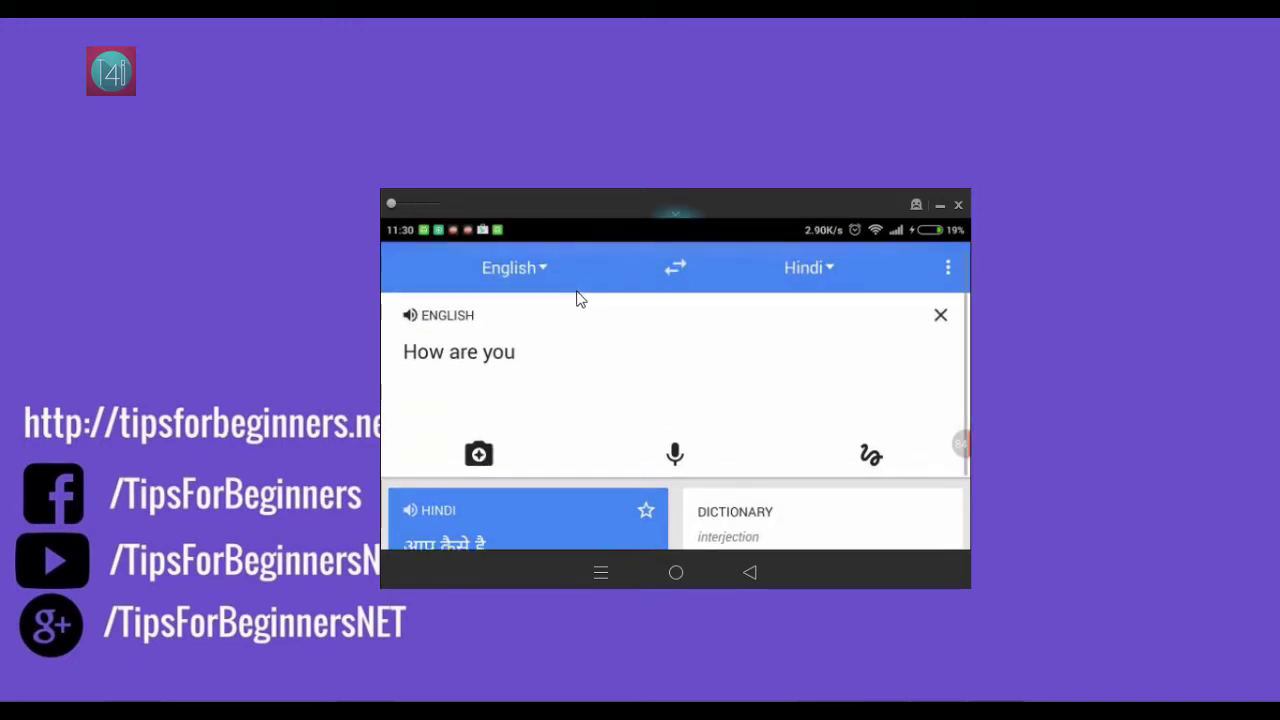
key("Escape")
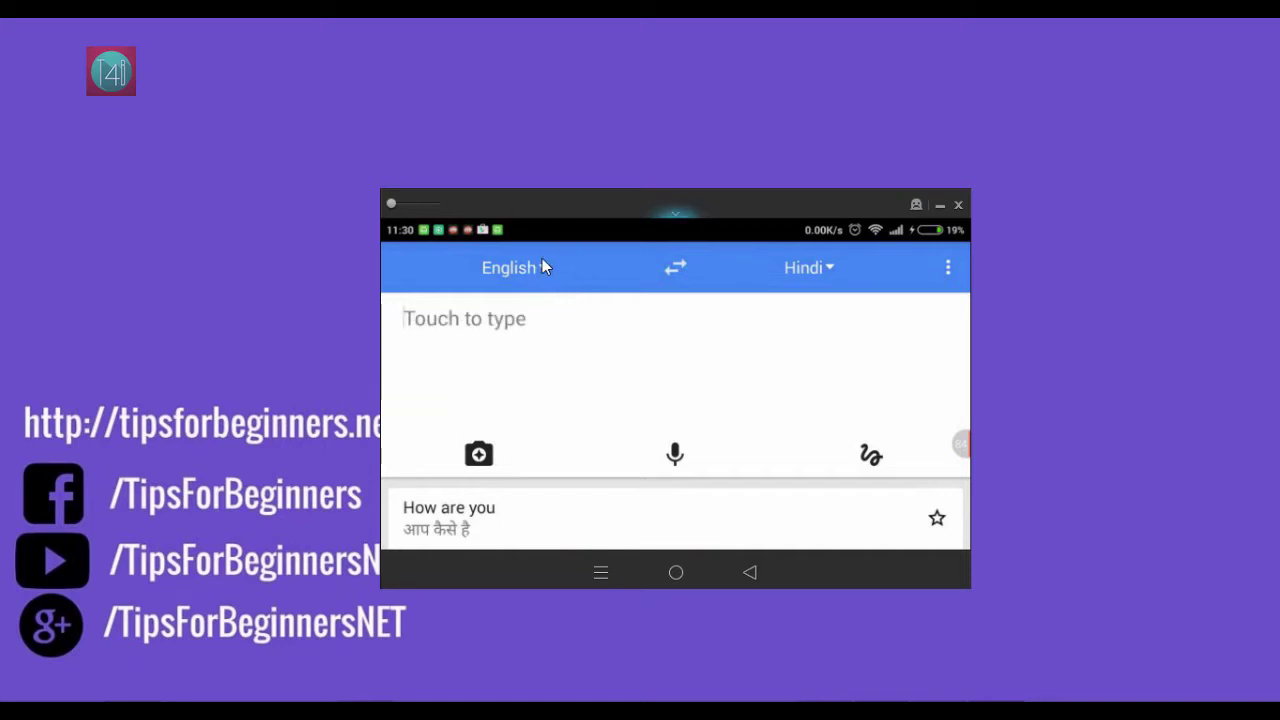
left_click(542, 266)
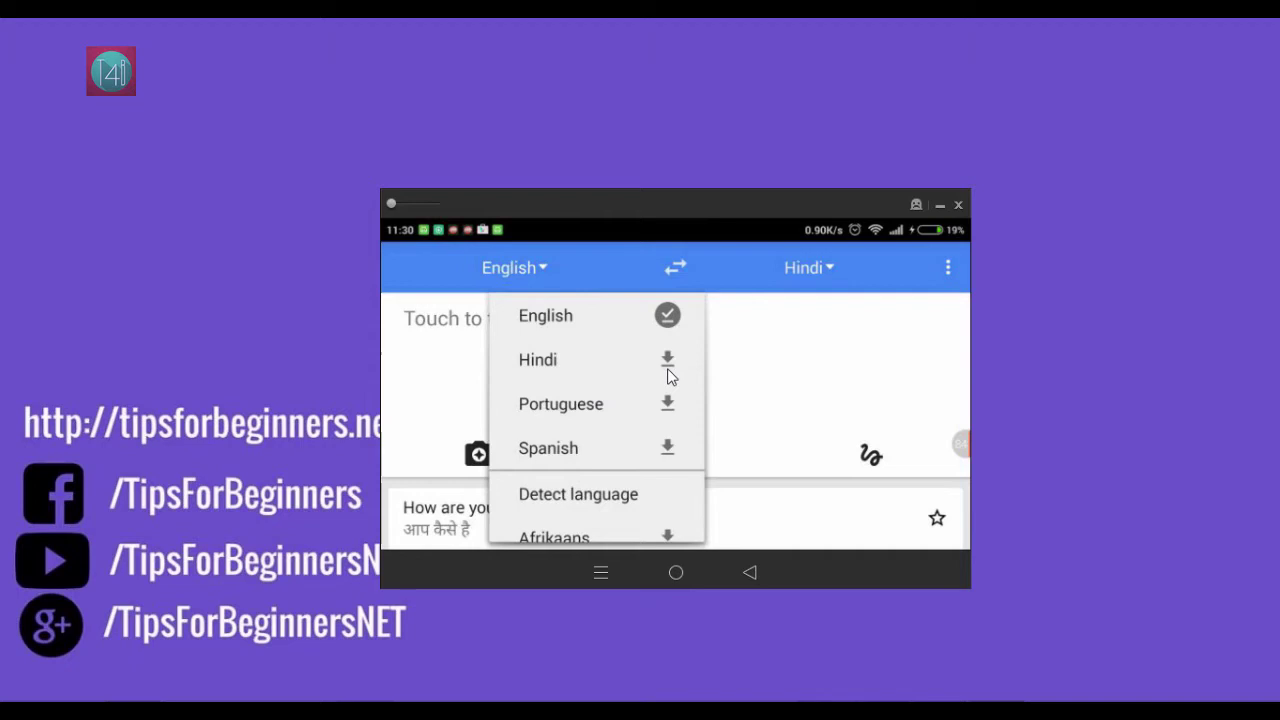
left_click(826, 274)
left_click(826, 270)
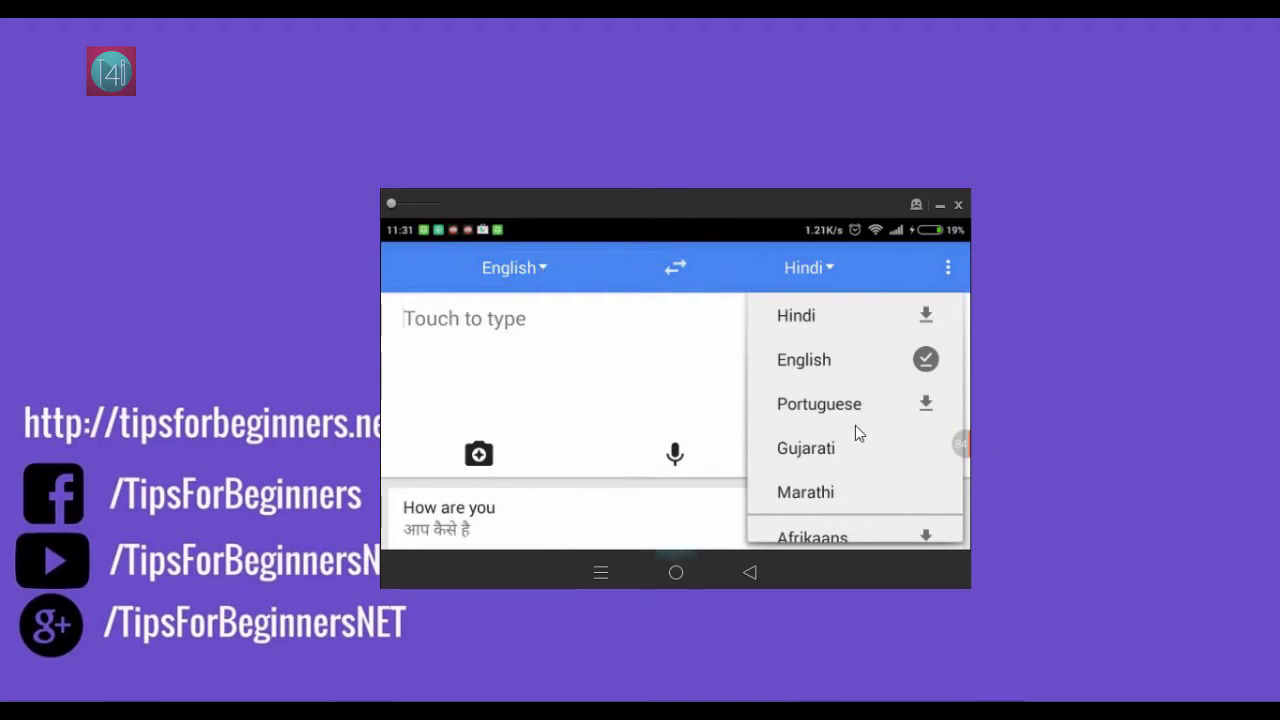
left_click(540, 285)
left_click(539, 272)
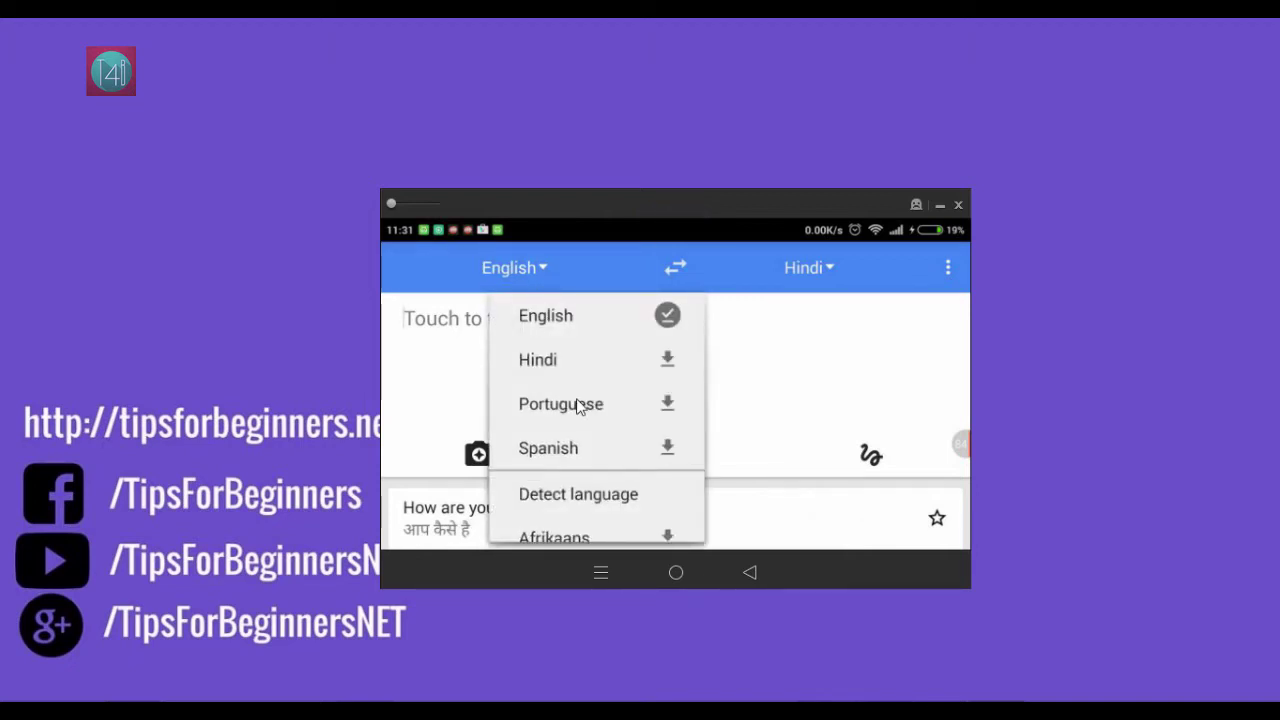
scroll(578, 405, "down", 4)
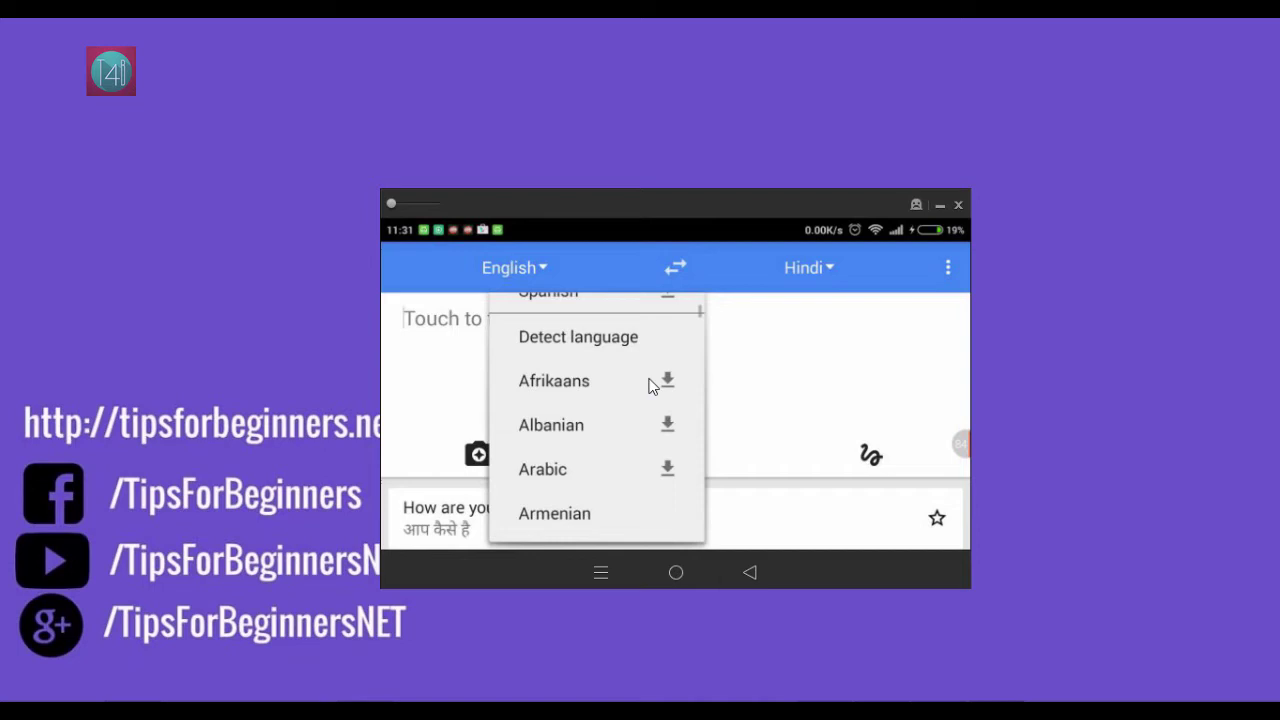
scroll(650, 385, "down", 5)
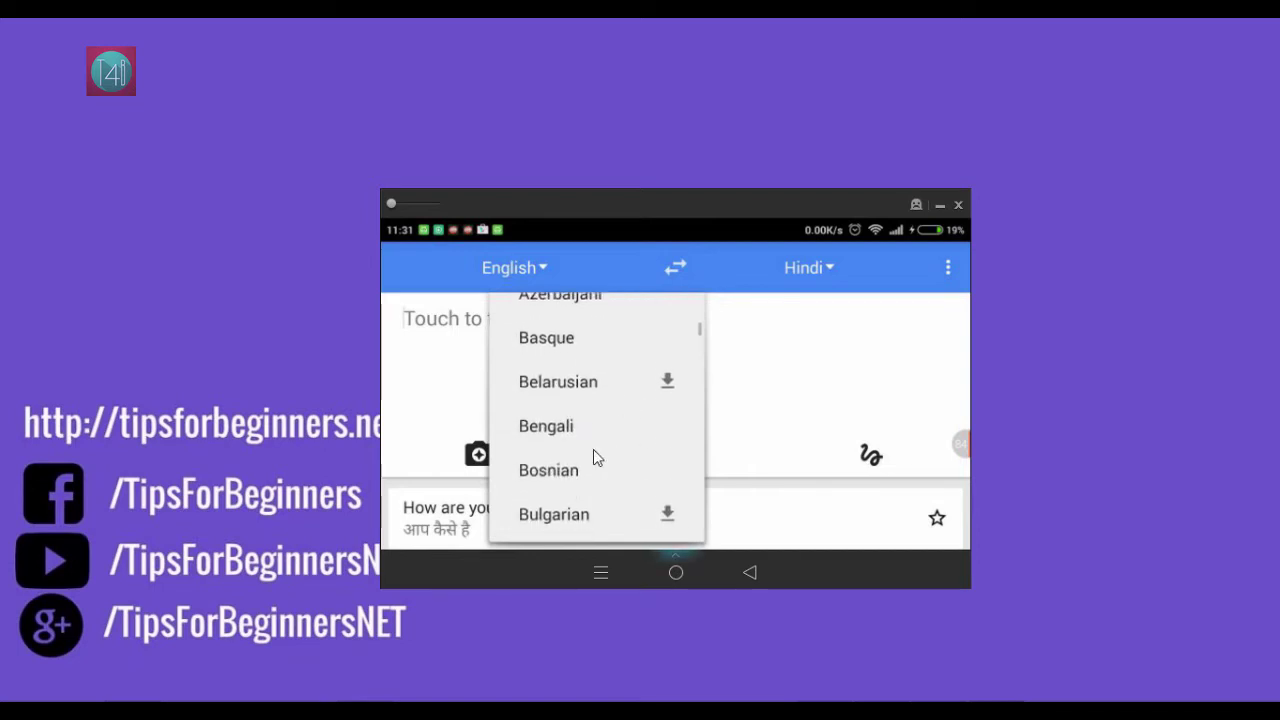
scroll(649, 391, "up", 8)
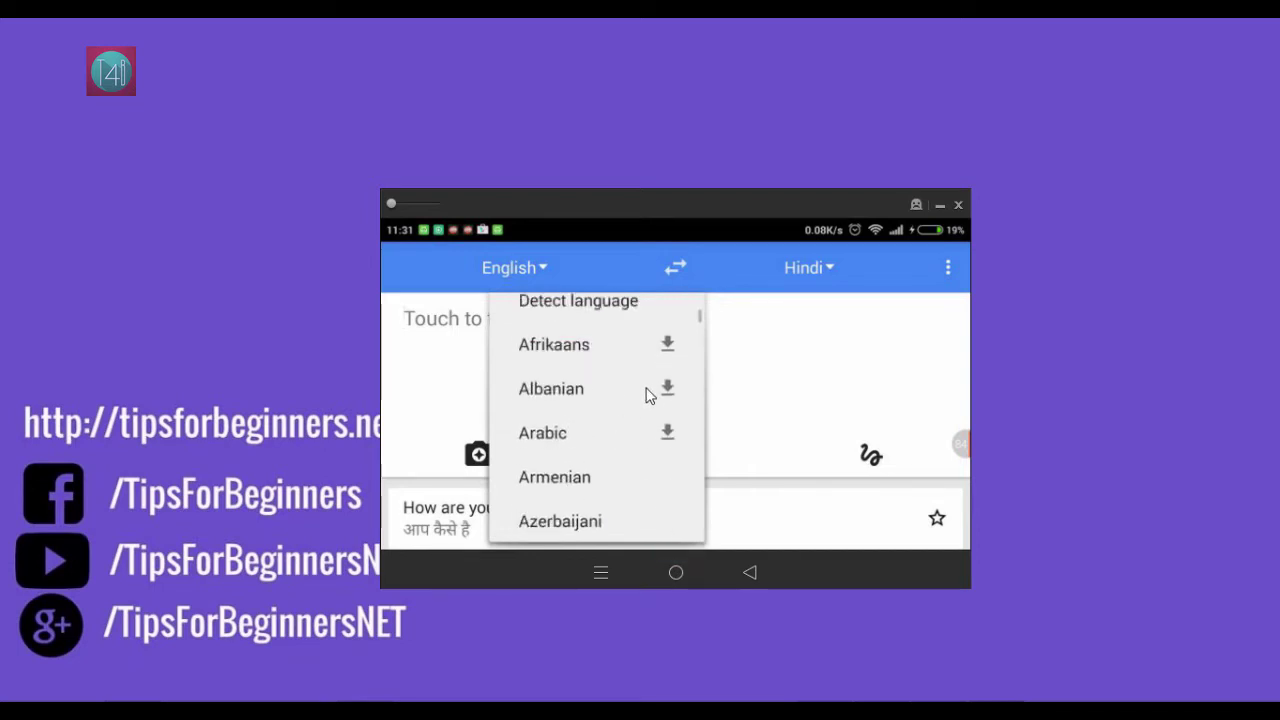
left_click(851, 364)
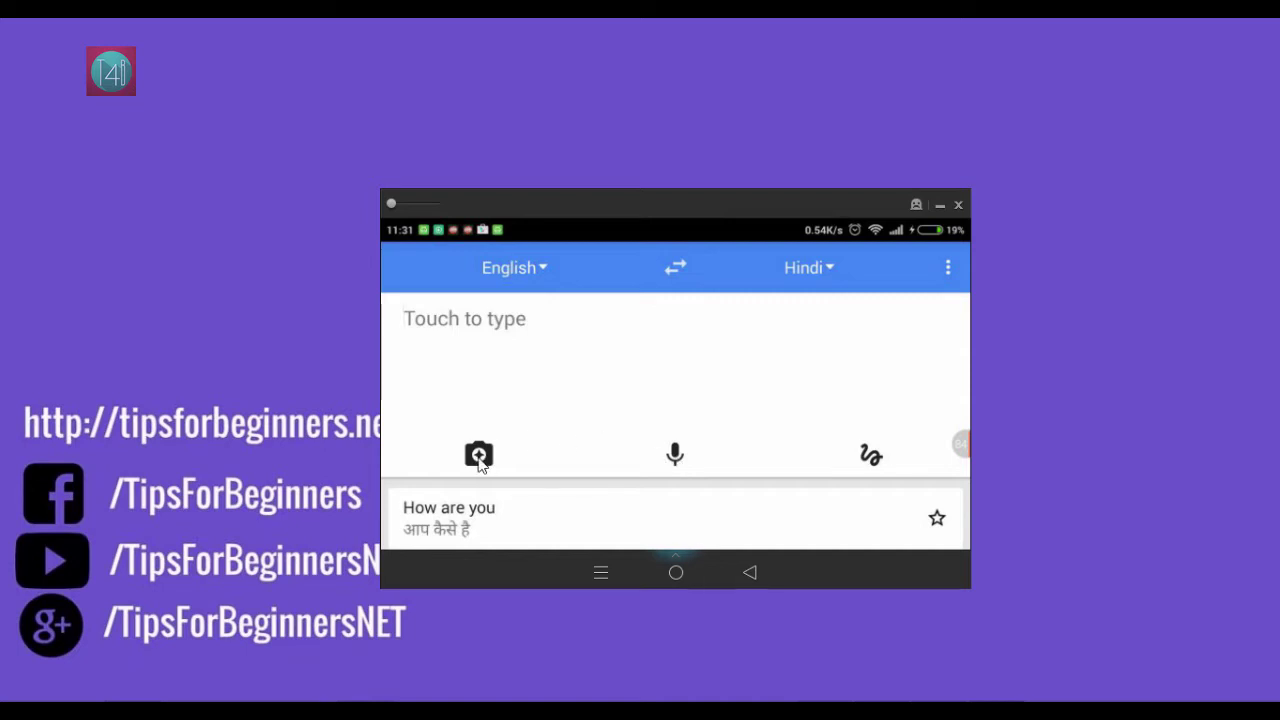
Step: Speak 'how are you' to get its Hindi translation, then clear it and leave speech mode
left_click(676, 457)
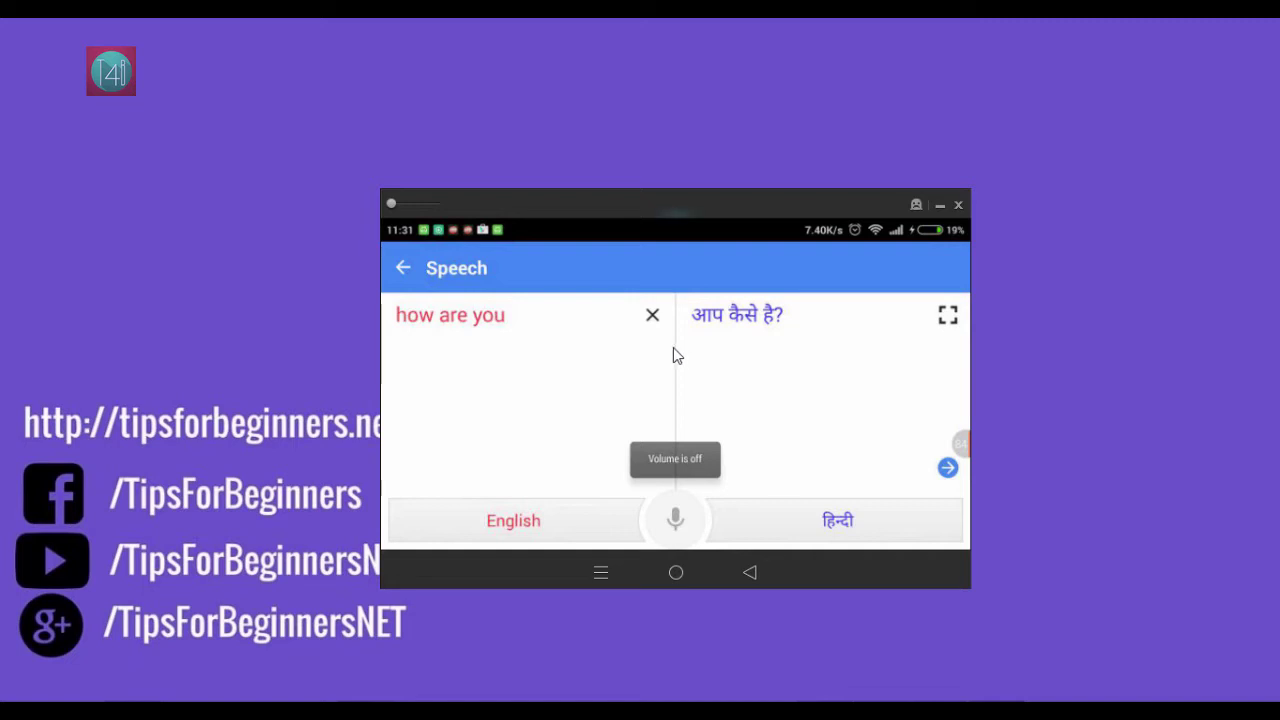
left_click(652, 314)
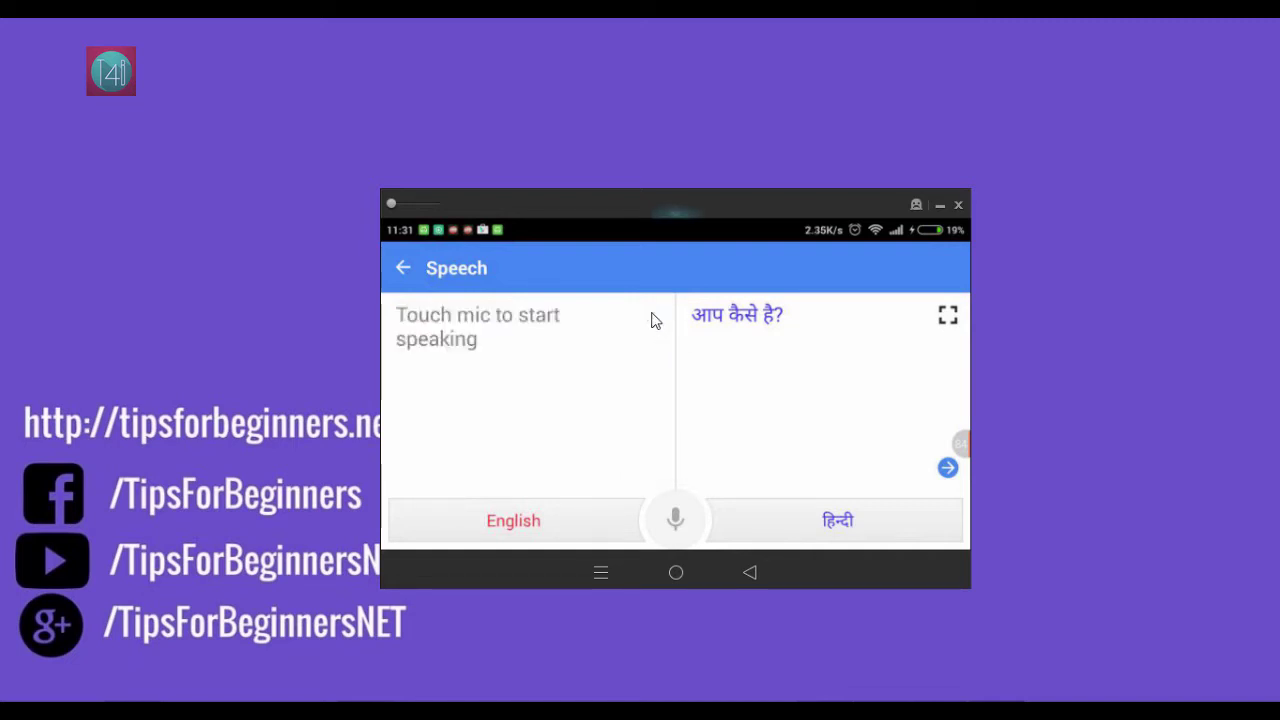
left_click(398, 263)
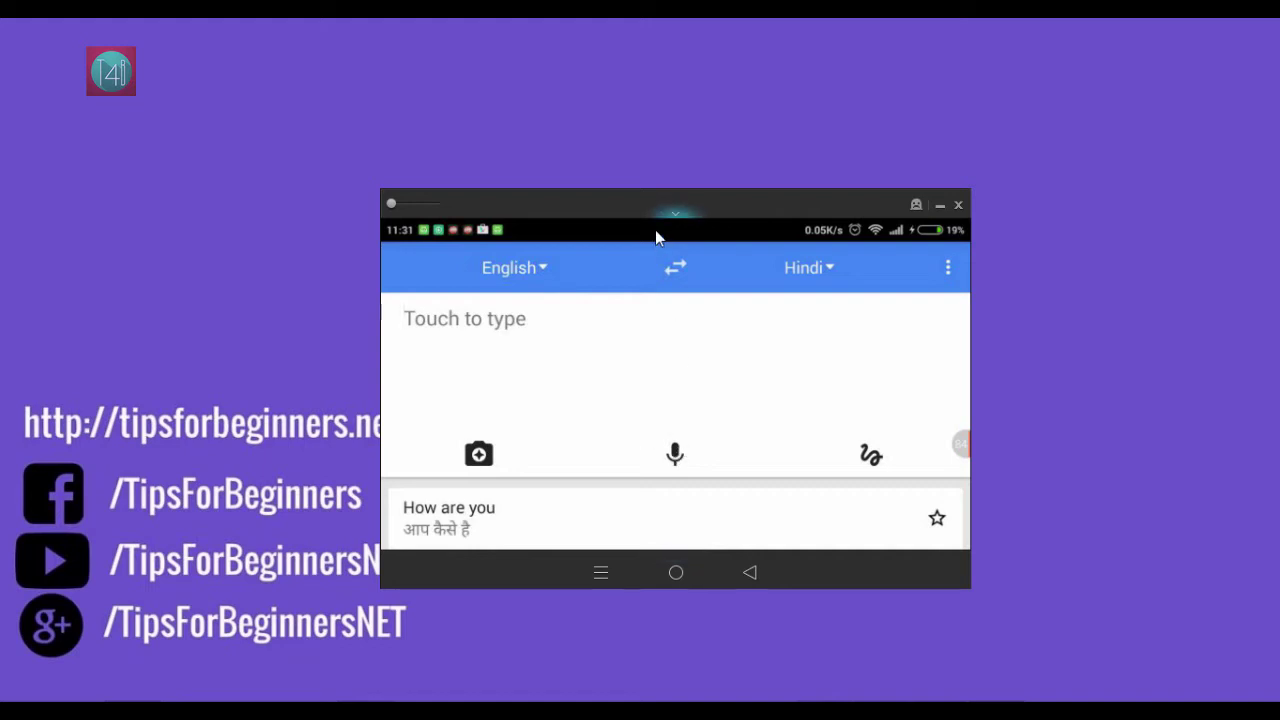
Step: Swap to Hindi→English and speak Hindi, translated as 'How are you doing'
left_click(673, 268)
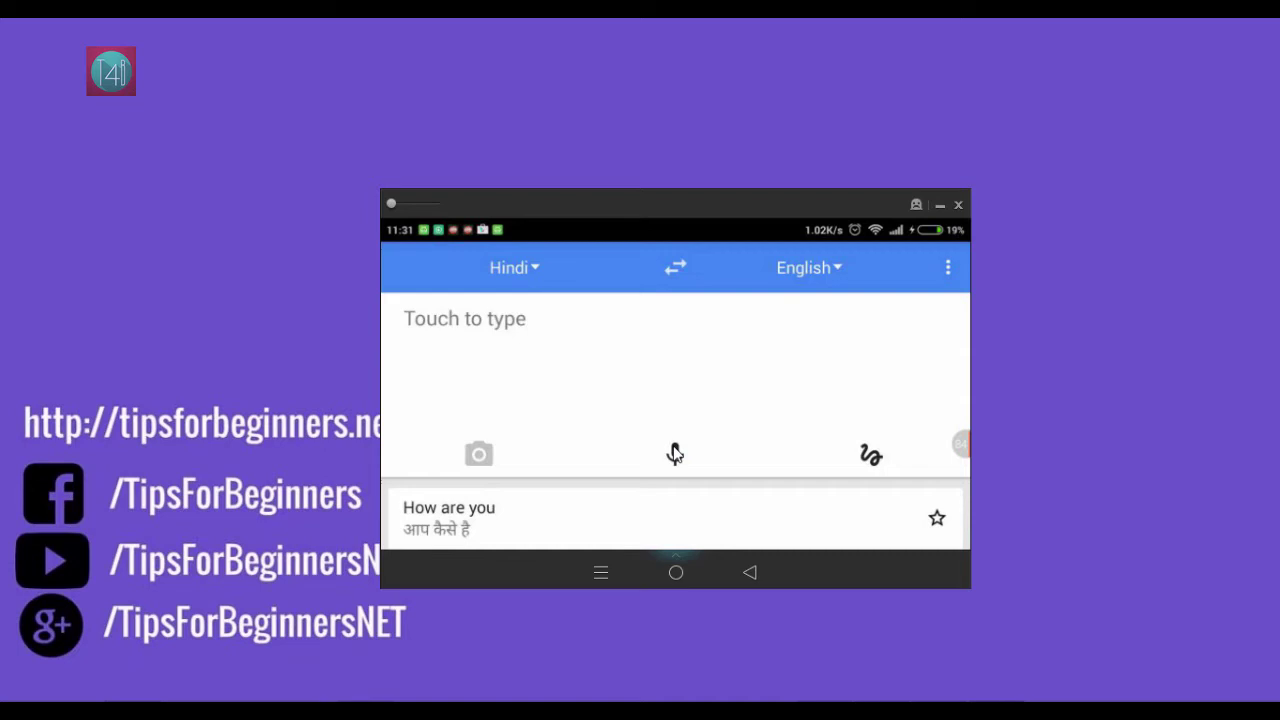
left_click(675, 454)
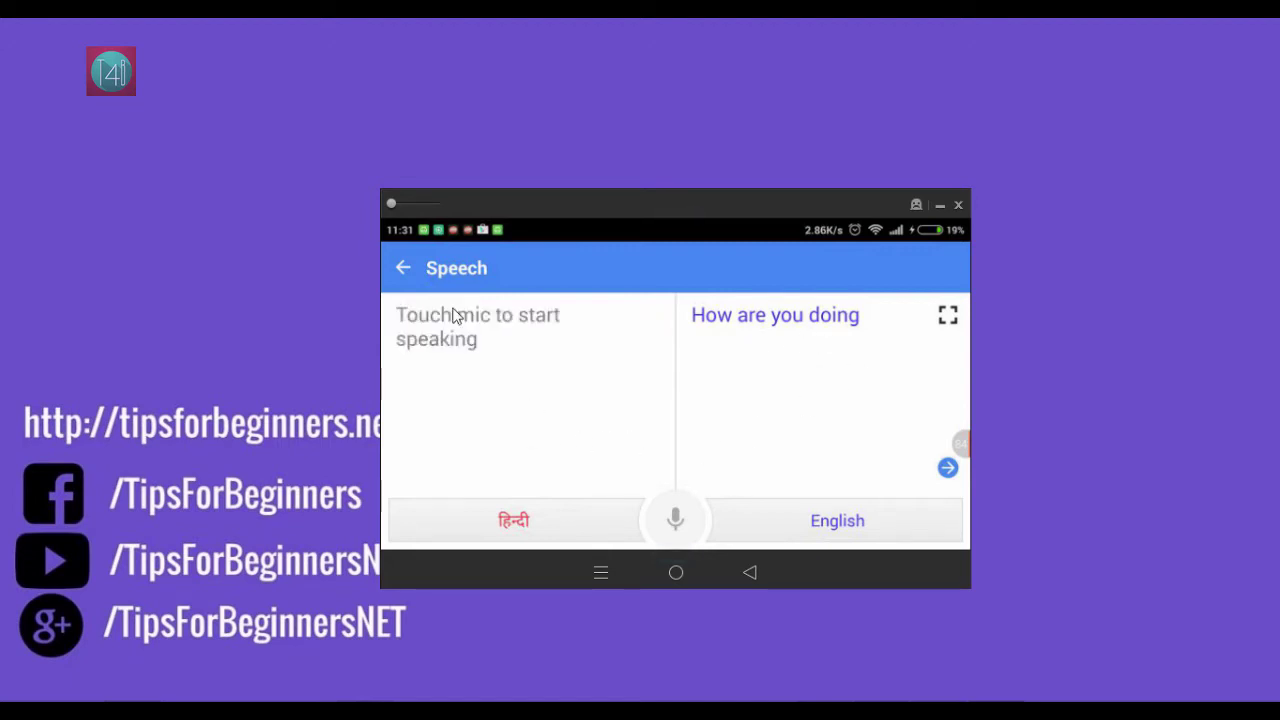
left_click(401, 266)
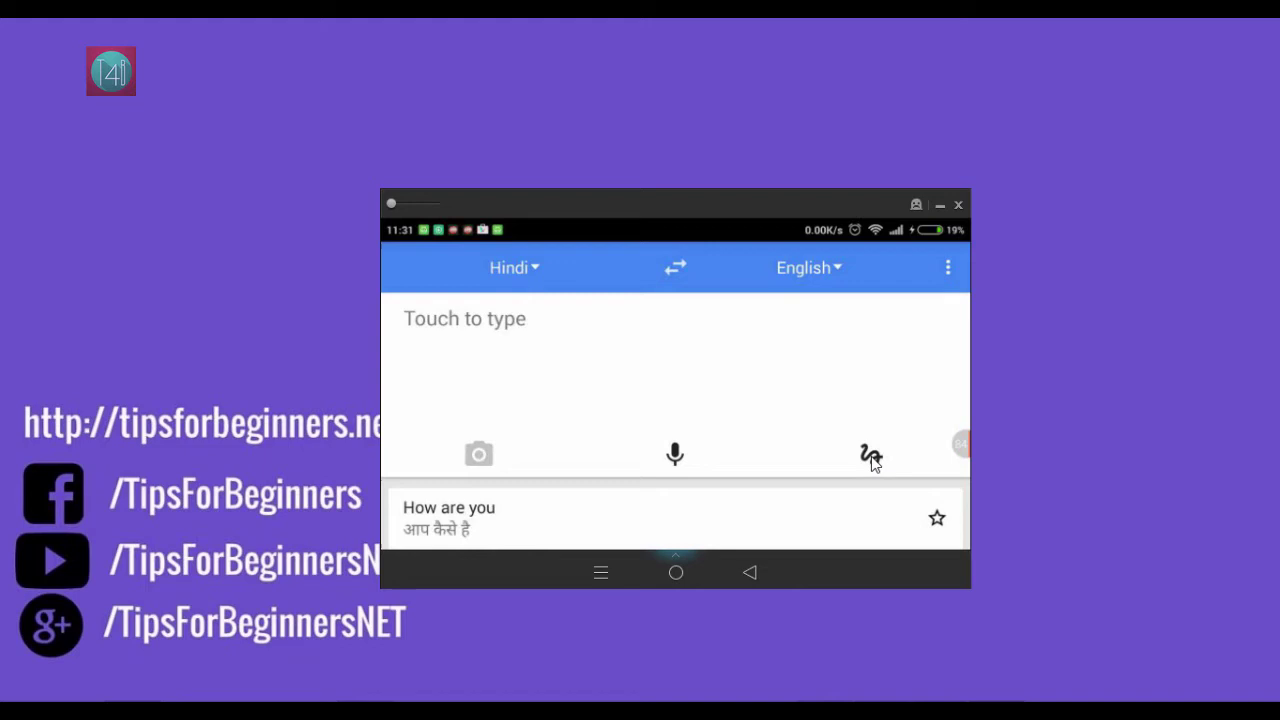
Step: Swap back to English→Hindi, handwrite 'Please give me a Water' to get 'मुझे एक पानी दे दीजिए', then clear it
left_click(670, 266)
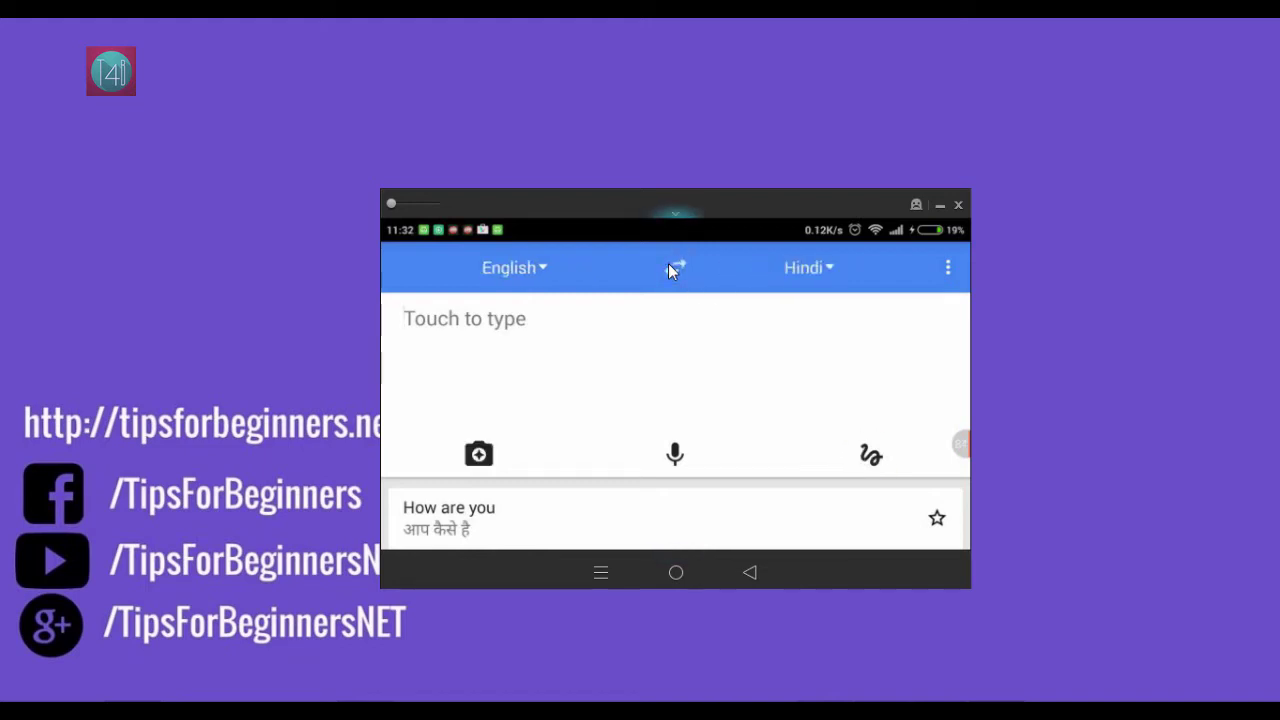
left_click(873, 456)
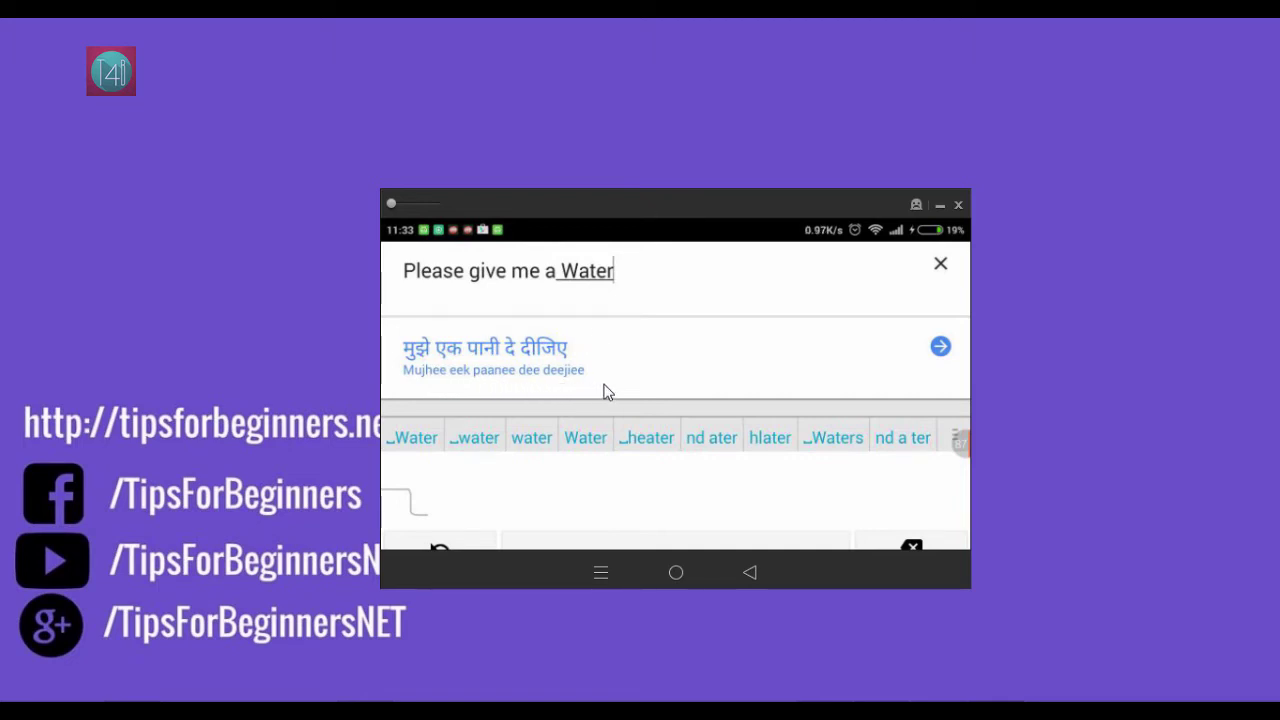
left_click(941, 265)
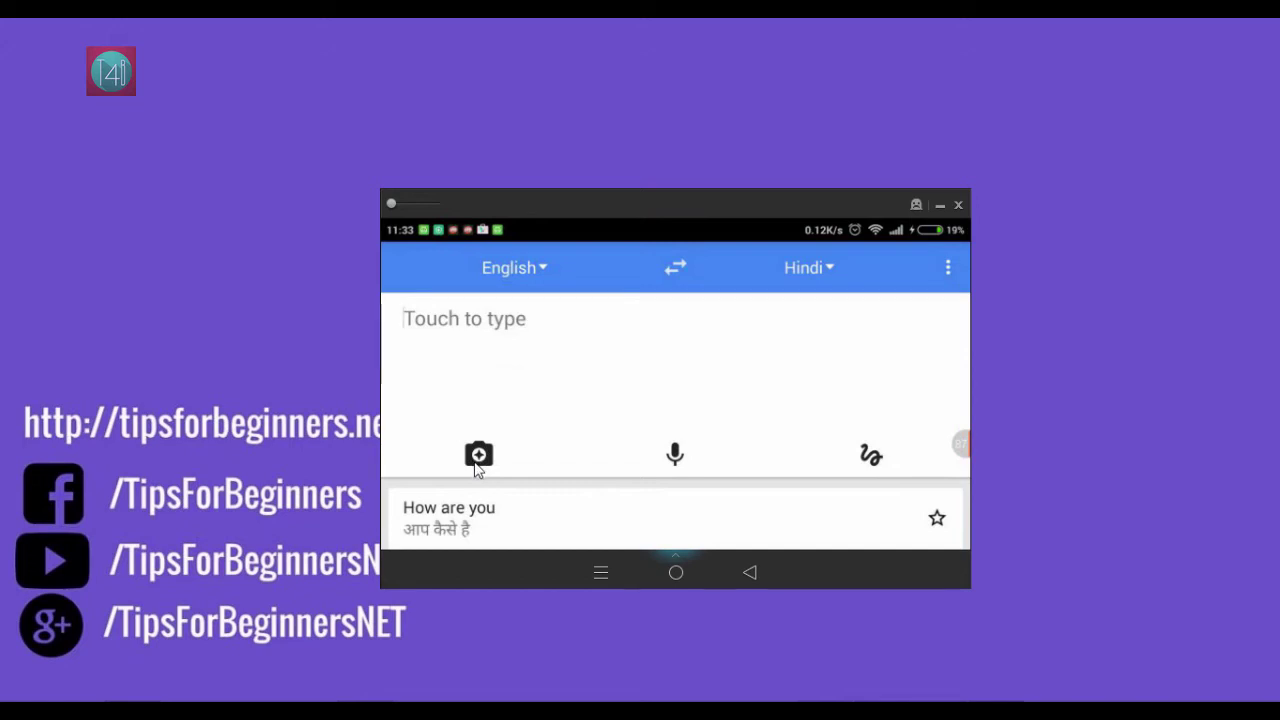
Step: Use camera text translation to render a book paragraph into Hindi
left_click(478, 456)
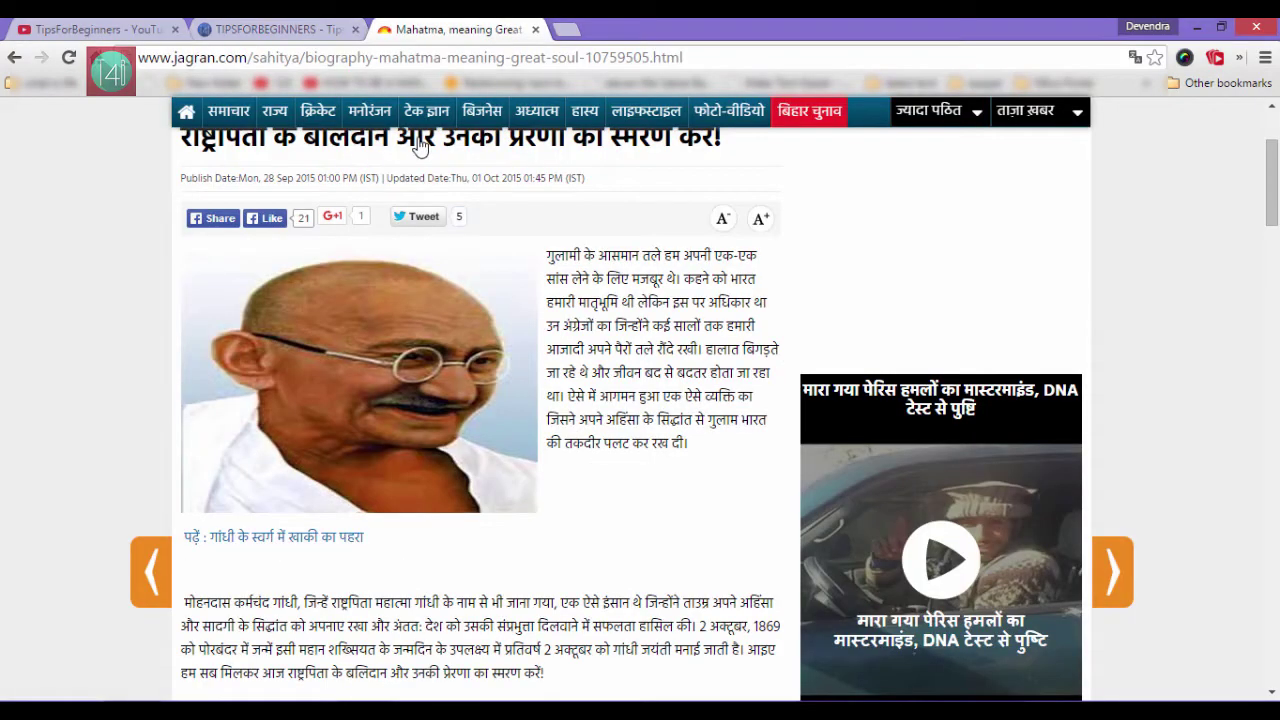
Step: Copy the Jagran article's URL and paste it into translate.google.com as the text to translate
mouse_move(318, 111)
left_click(255, 57)
key("ctrl+c")
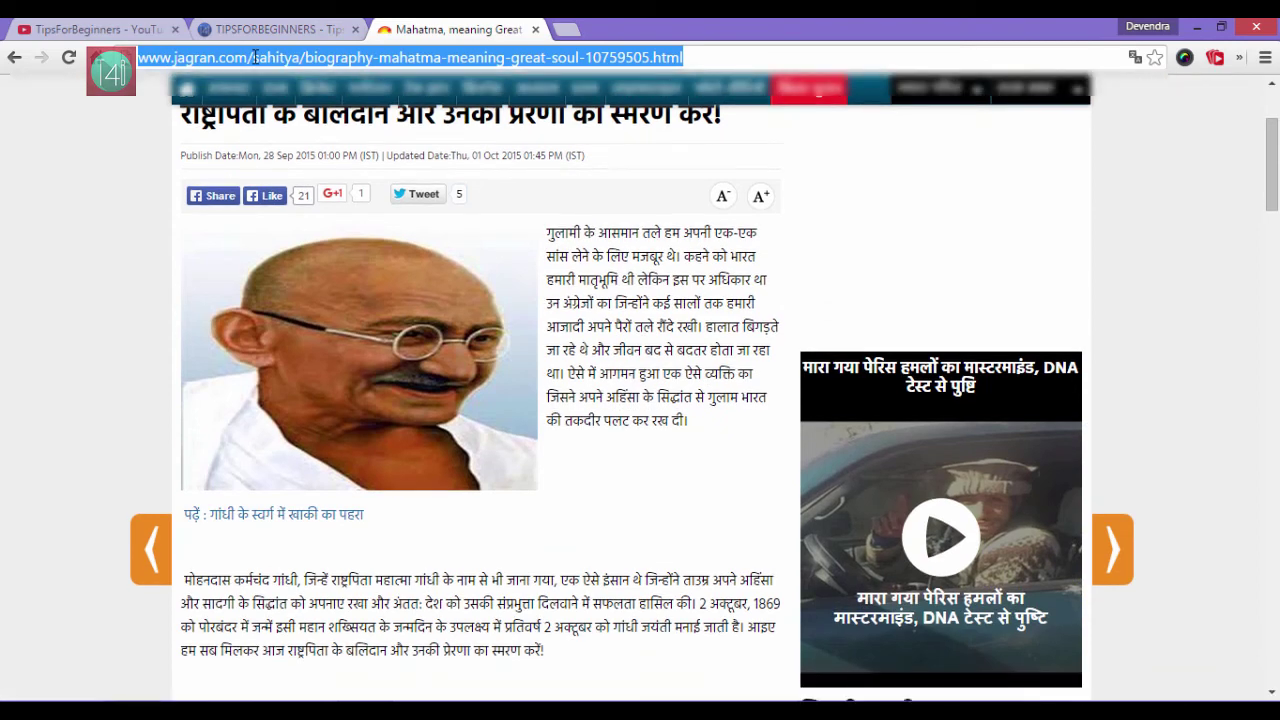
key("ctrl+shift+b")
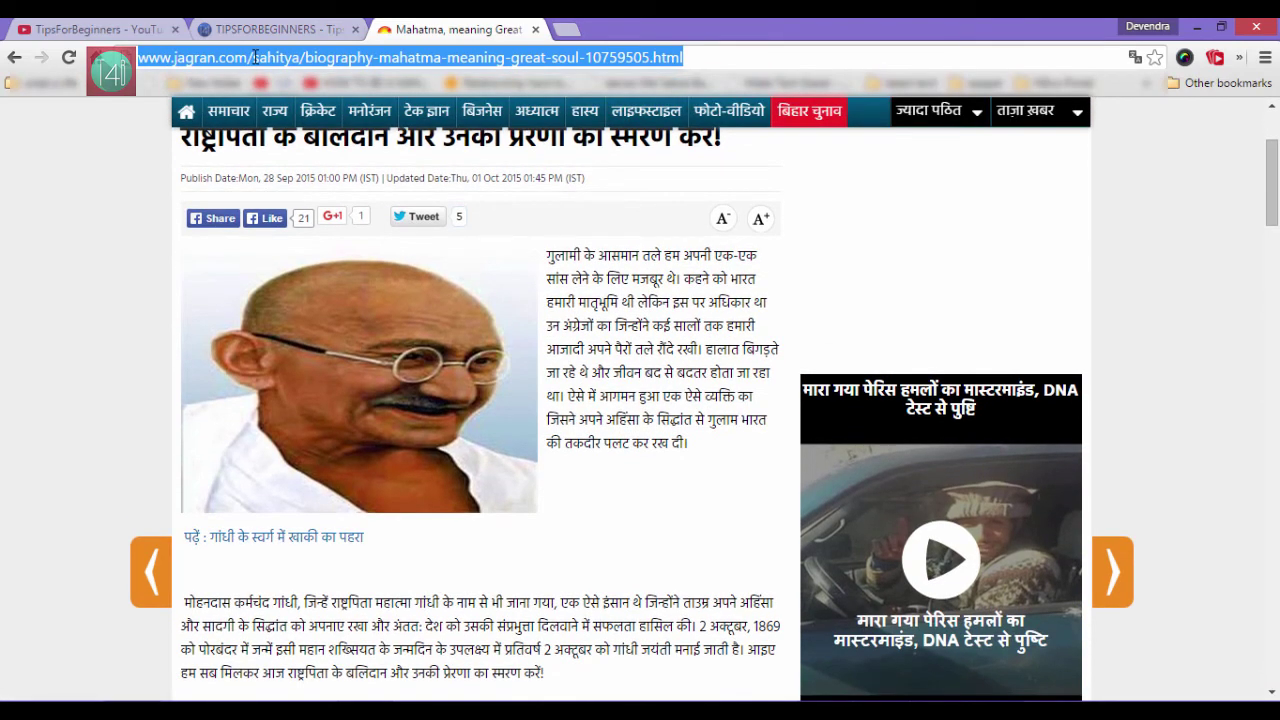
type("t")
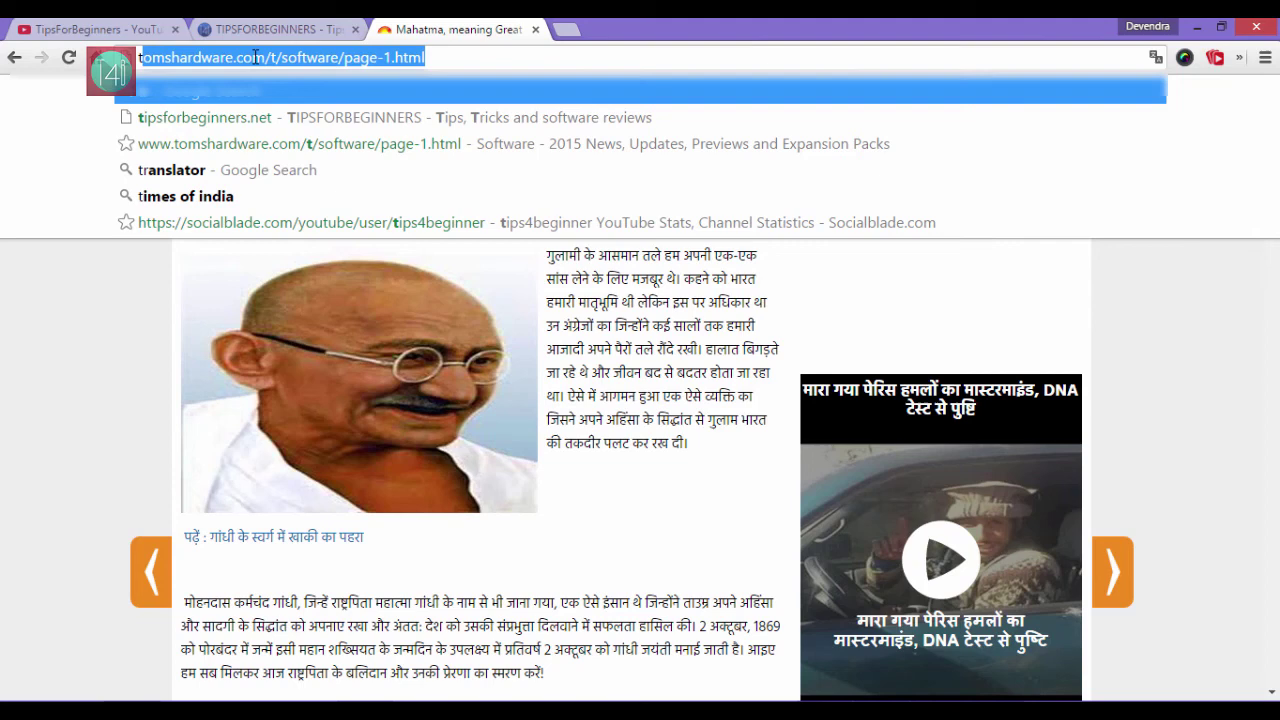
type("ranslate.google.cn")
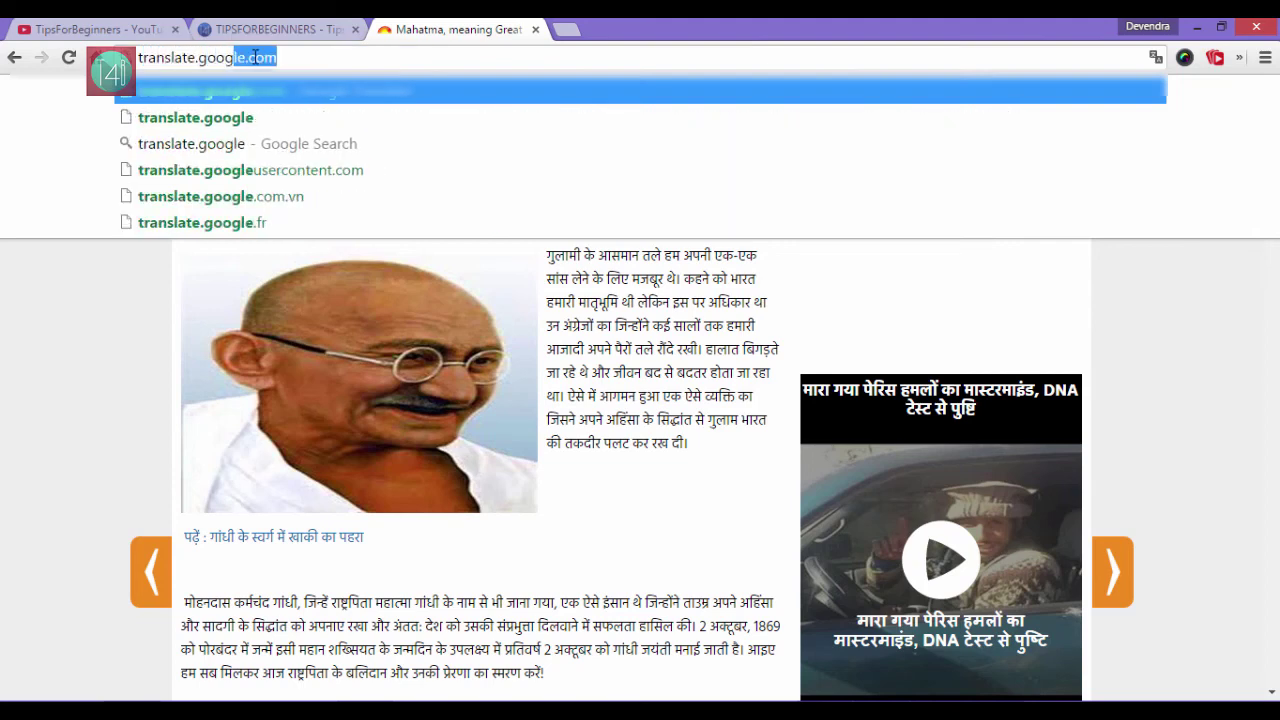
key("BackSpace")
type("om")
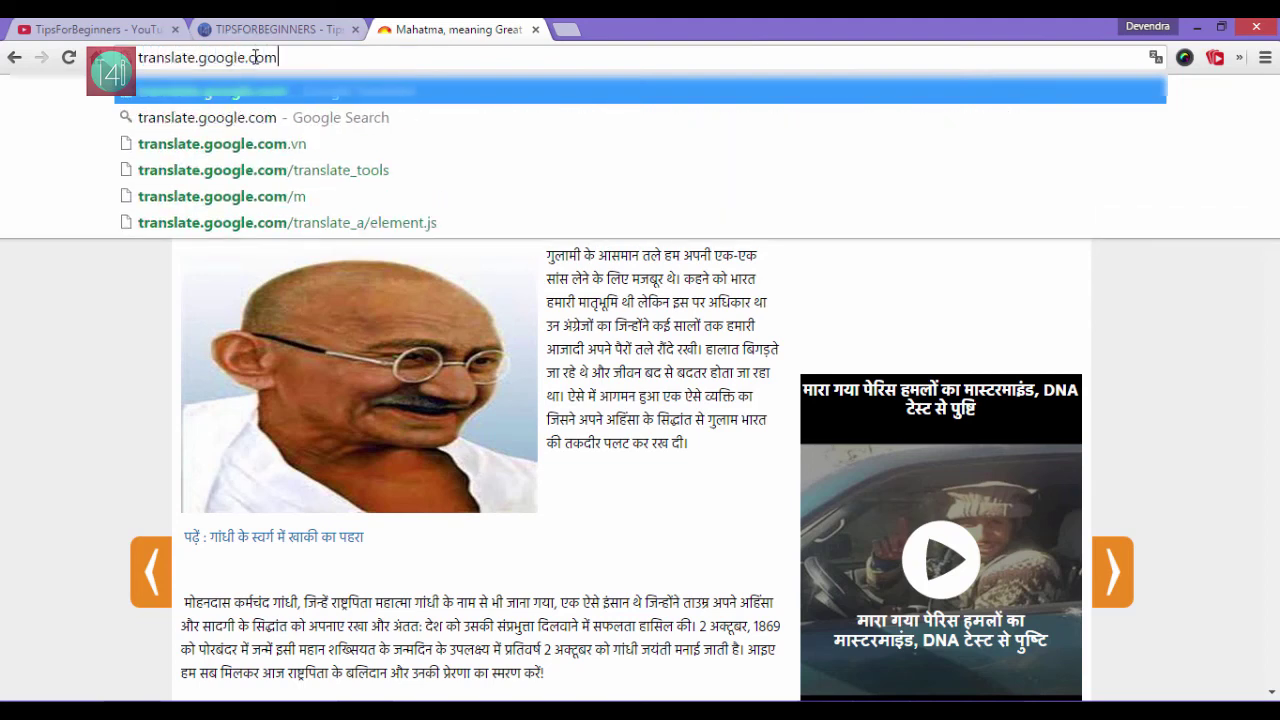
key("Return")
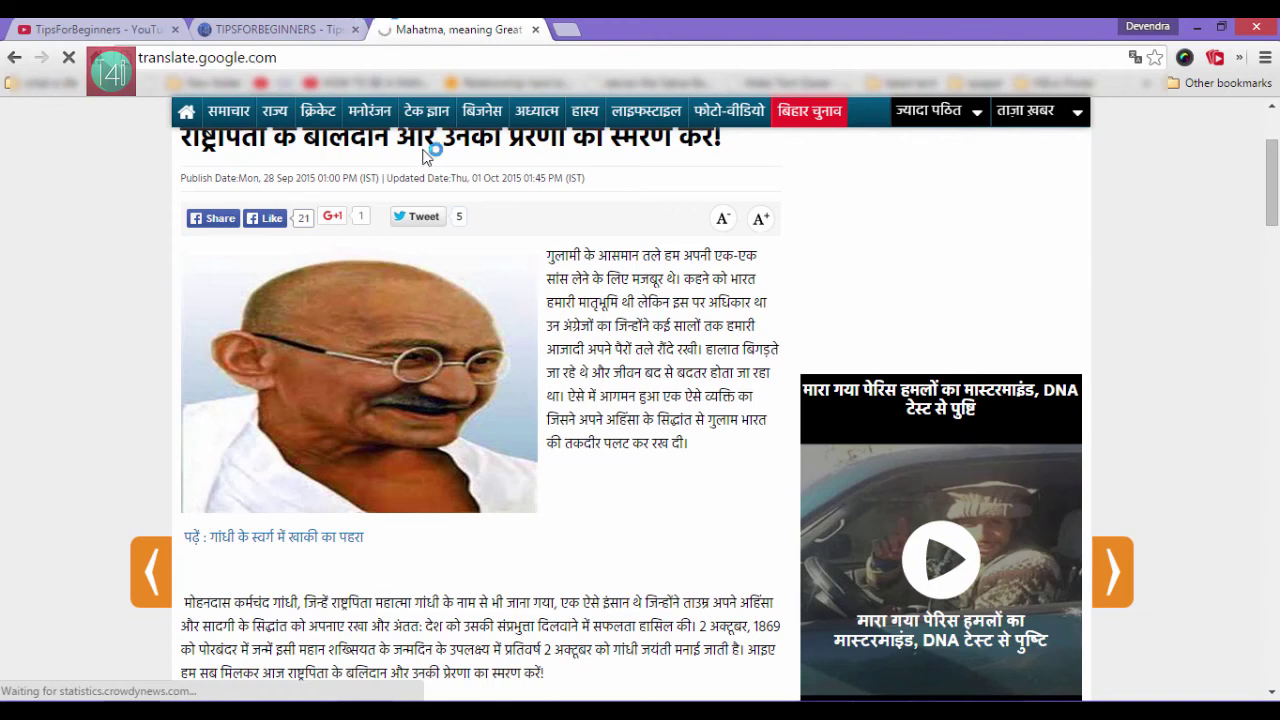
key("ctrl+v")
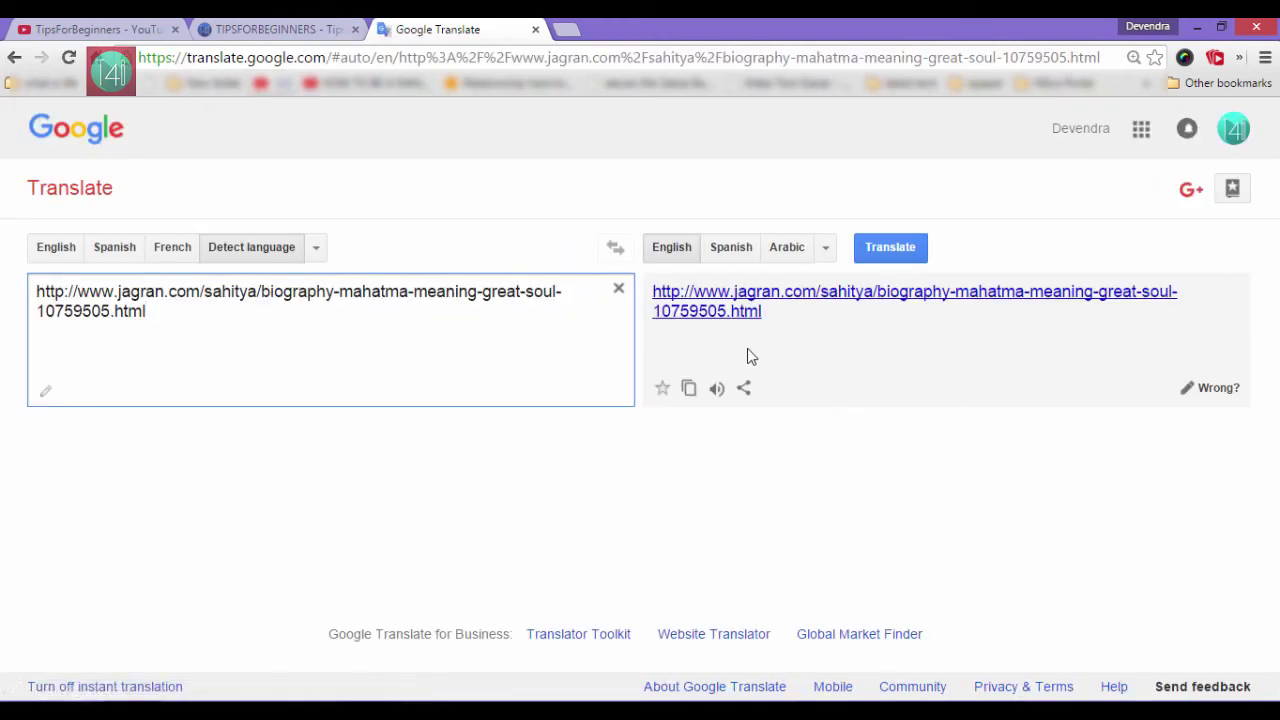
Step: Open the English translation of the Jagran Gandhi article and scroll through it
left_click(726, 316)
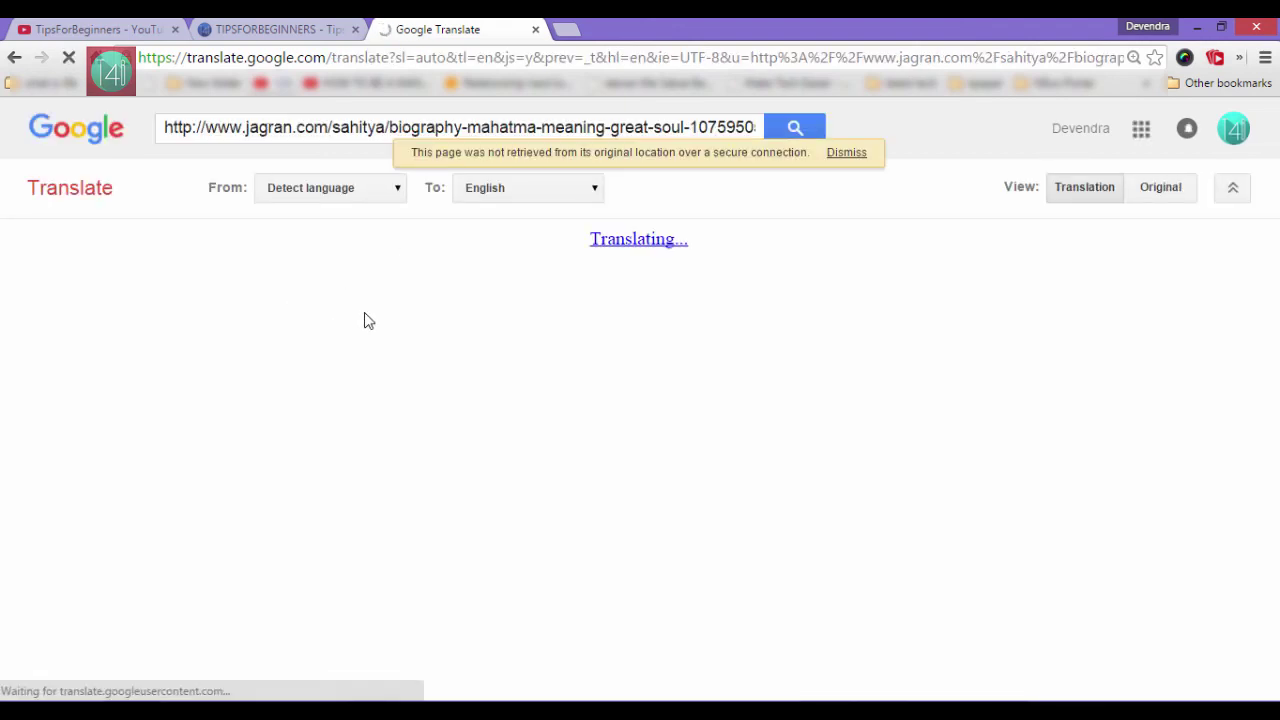
scroll(298, 450, "down", 5)
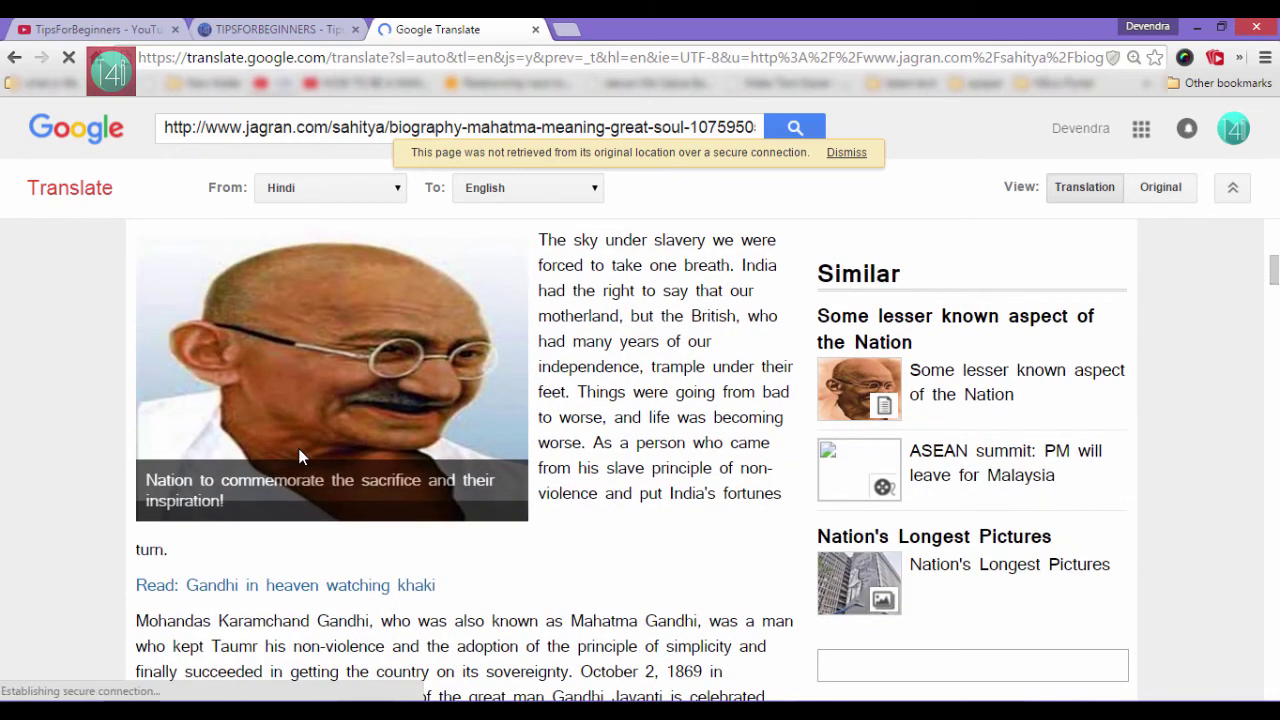
scroll(298, 458, "down", 3)
mouse_move(406, 409)
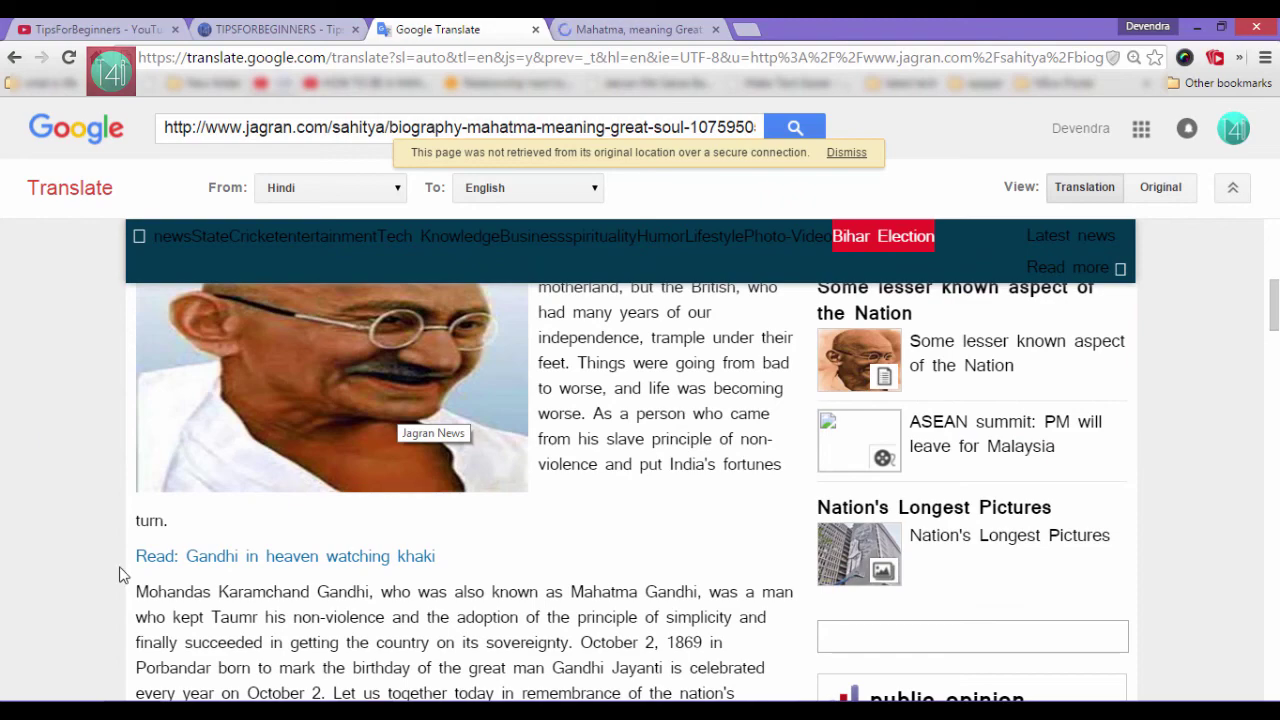
scroll(119, 574, "up", 6)
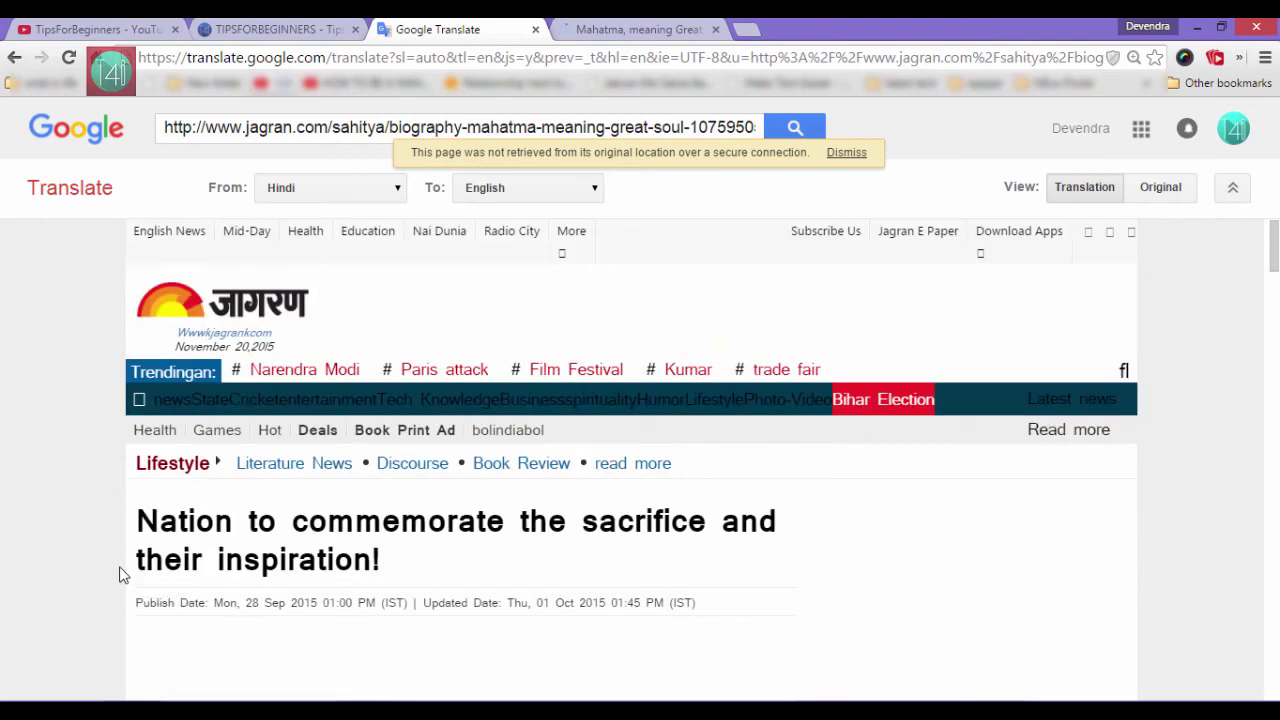
scroll(119, 574, "down", 10)
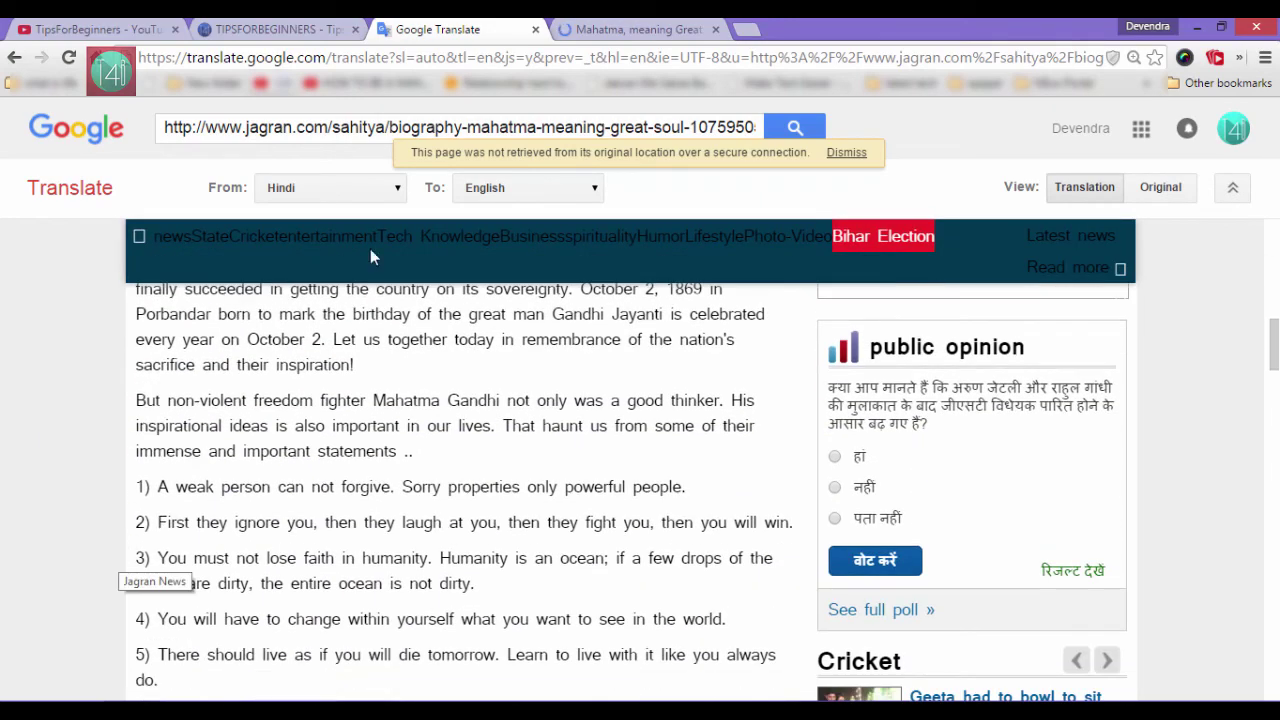
Step: Compare the original Hindi article with the English translation, ending on the translated page
key("ctrl+Tab")
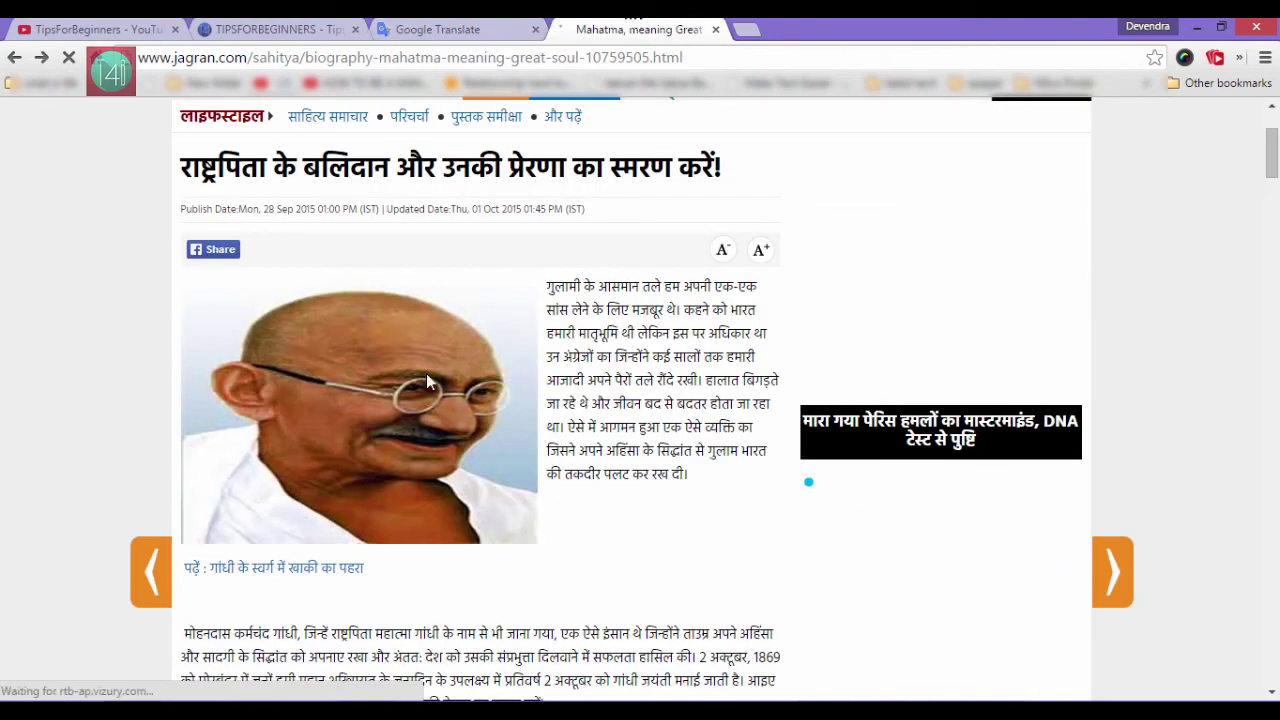
scroll(426, 380, "down", 3)
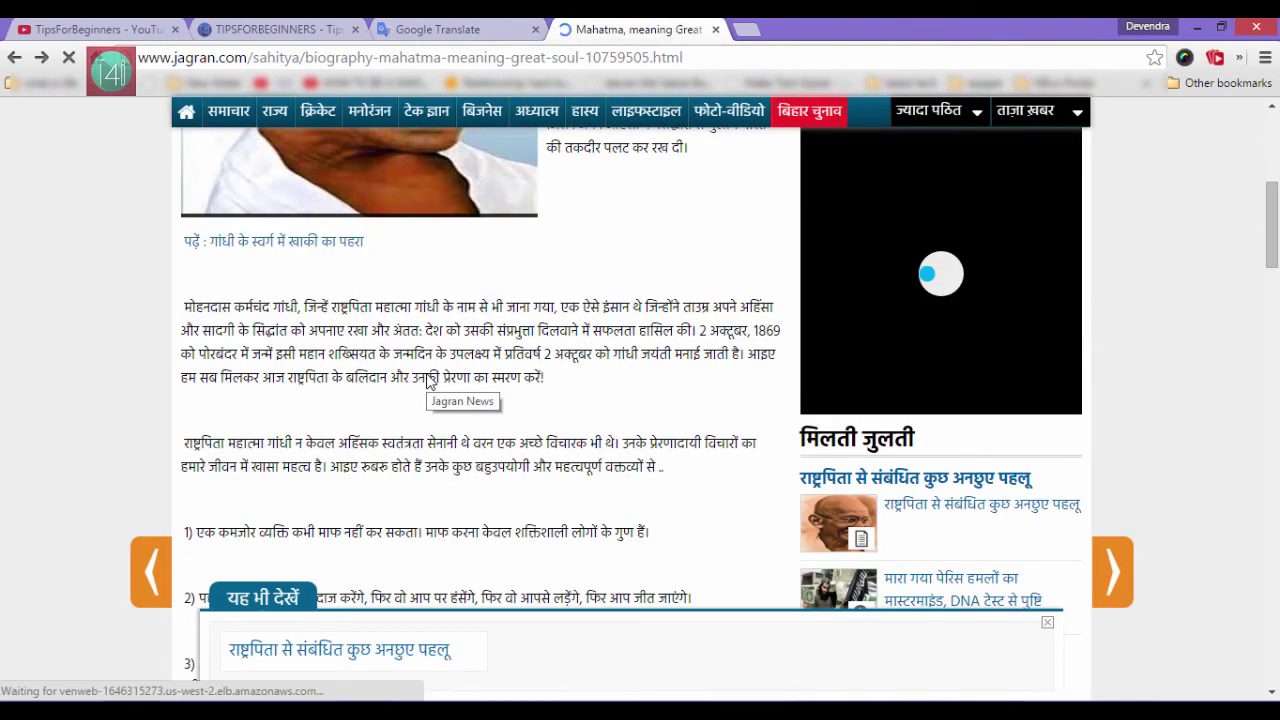
scroll(426, 380, "down", 15)
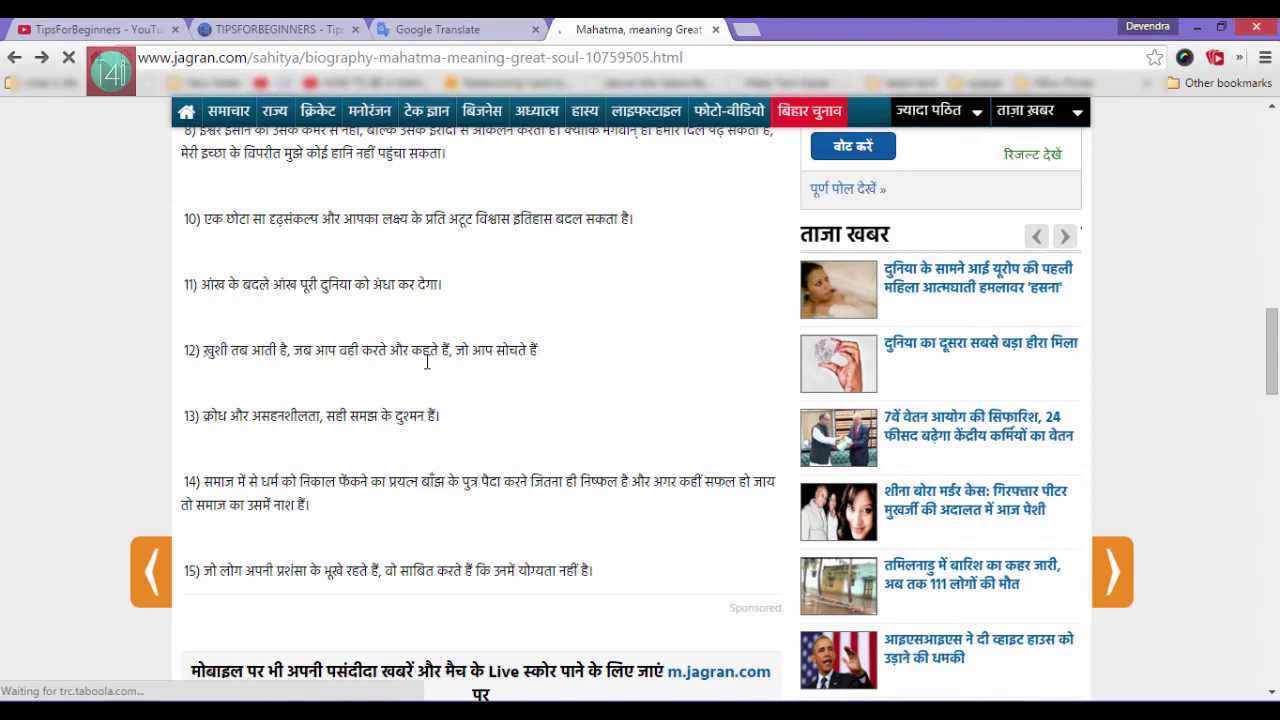
scroll(426, 361, "down", 2)
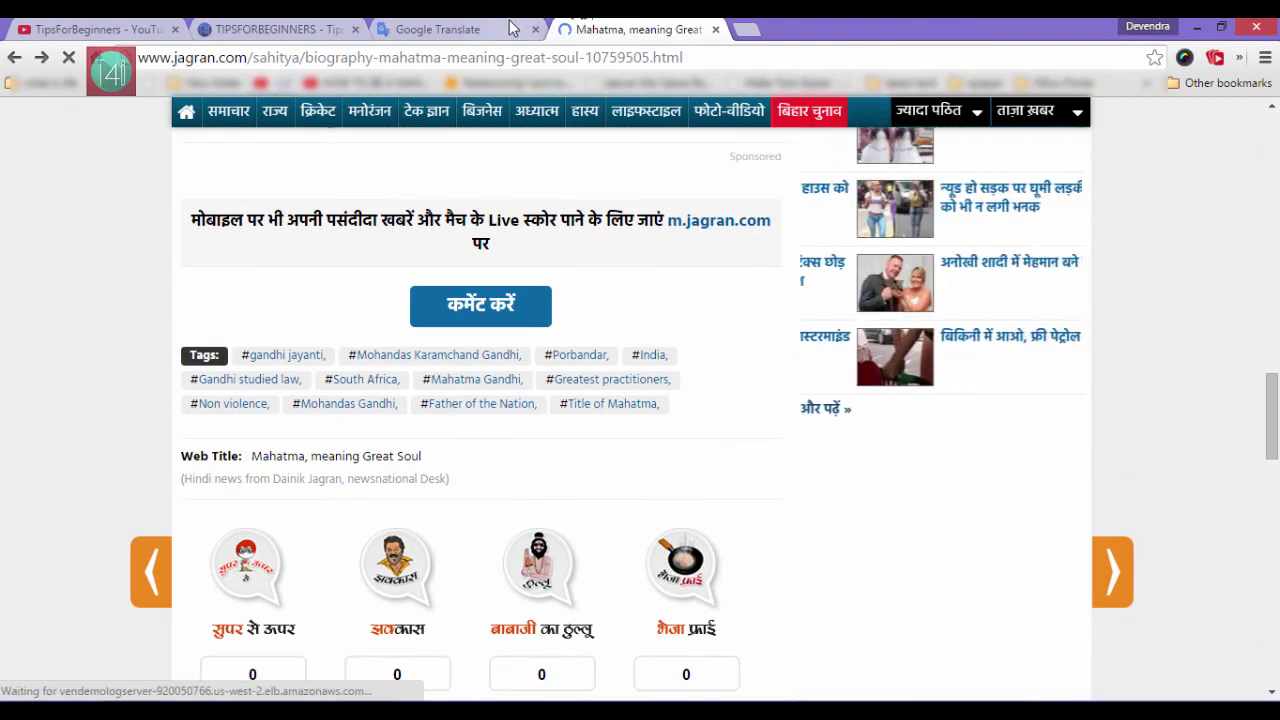
key("ctrl+shift+Tab")
key("ctrl+Tab")
left_click(450, 28)
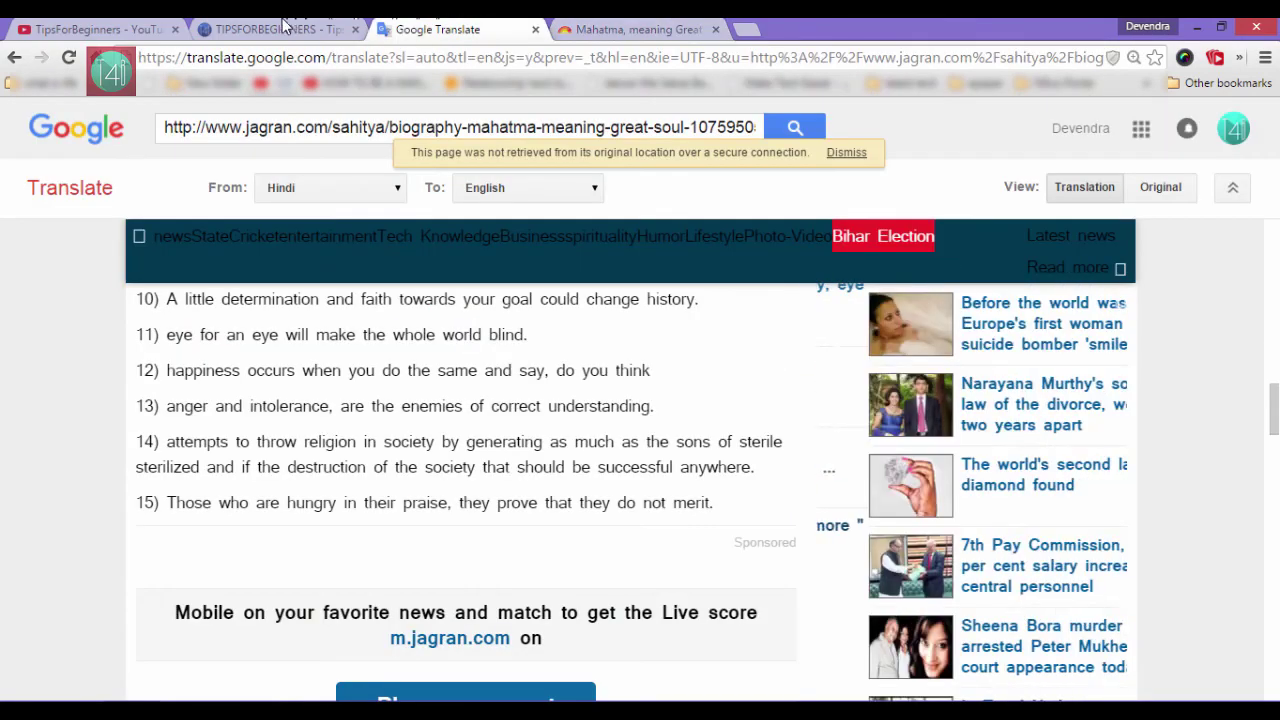
Step: Switch to the TipsForBeginners YouTube tab showing the channel's most popular uploads
left_click(255, 29)
left_click(98, 27)
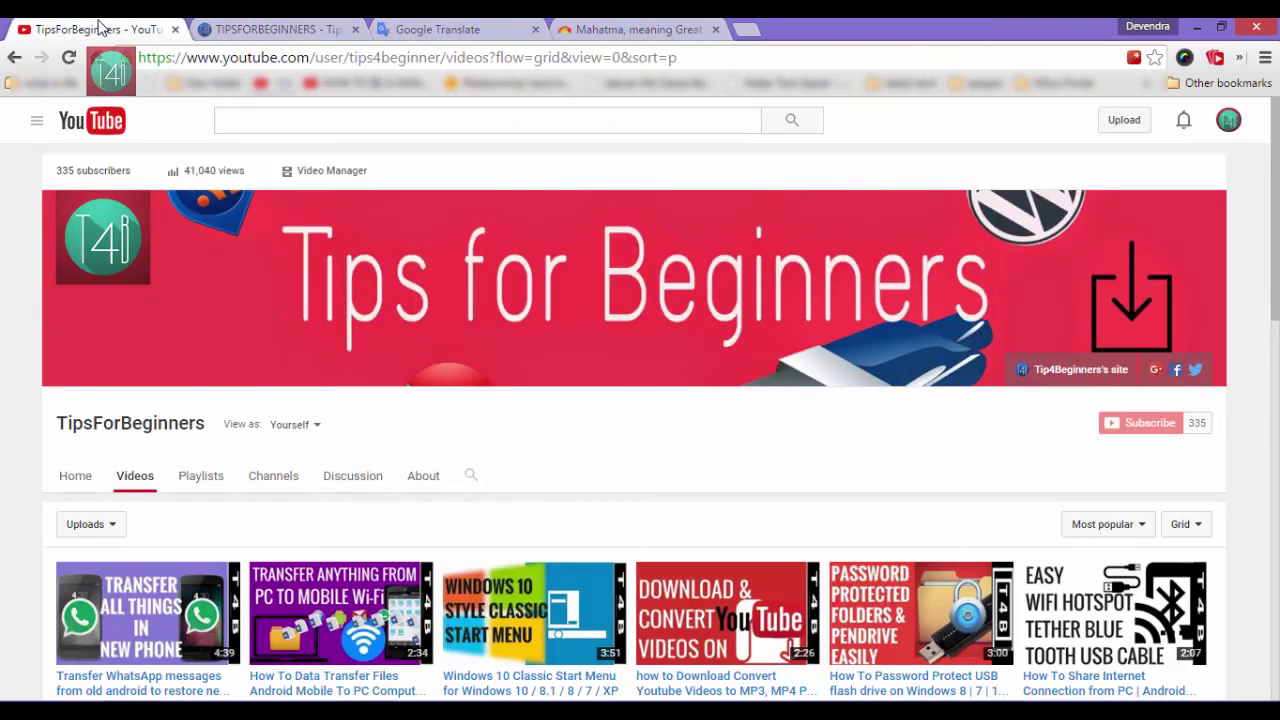